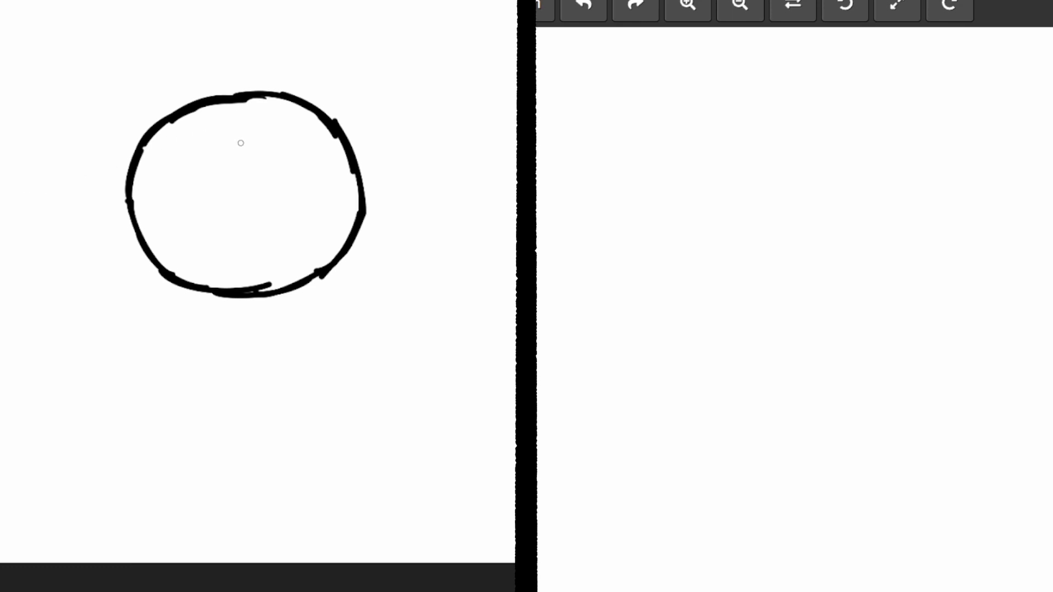
Draw jagged bangs inside the circular head and a peaked outer hair outline that ends in spiky tips on both sides
{"action": "mouse_move", "coordinate": [243, 142]}
{"action": "left_mouse_down"}
{"action": "mouse_move", "coordinate": [216, 132]}
{"action": "mouse_move", "coordinate": [218, 189]}
{"action": "mouse_move", "coordinate": [190, 114]}
{"action": "mouse_move", "coordinate": [247, 120]}
{"action": "left_mouse_up"}
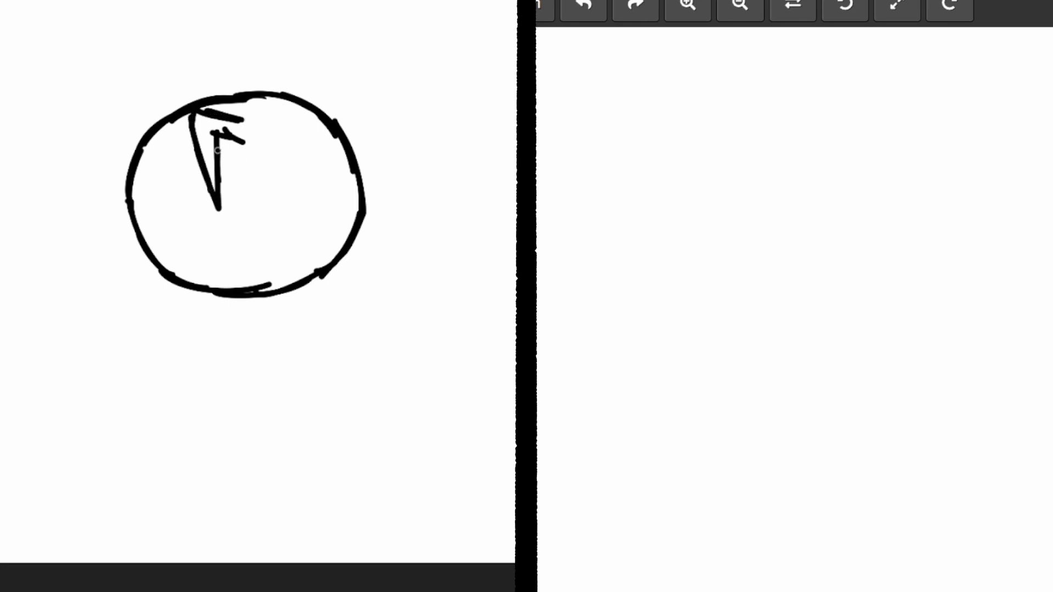
{"action": "mouse_move", "coordinate": [199, 156]}
{"action": "left_mouse_down"}
{"action": "mouse_move", "coordinate": [183, 193]}
{"action": "mouse_move", "coordinate": [183, 176]}
{"action": "mouse_move", "coordinate": [181, 239]}
{"action": "mouse_move", "coordinate": [169, 138]}
{"action": "left_mouse_up"}
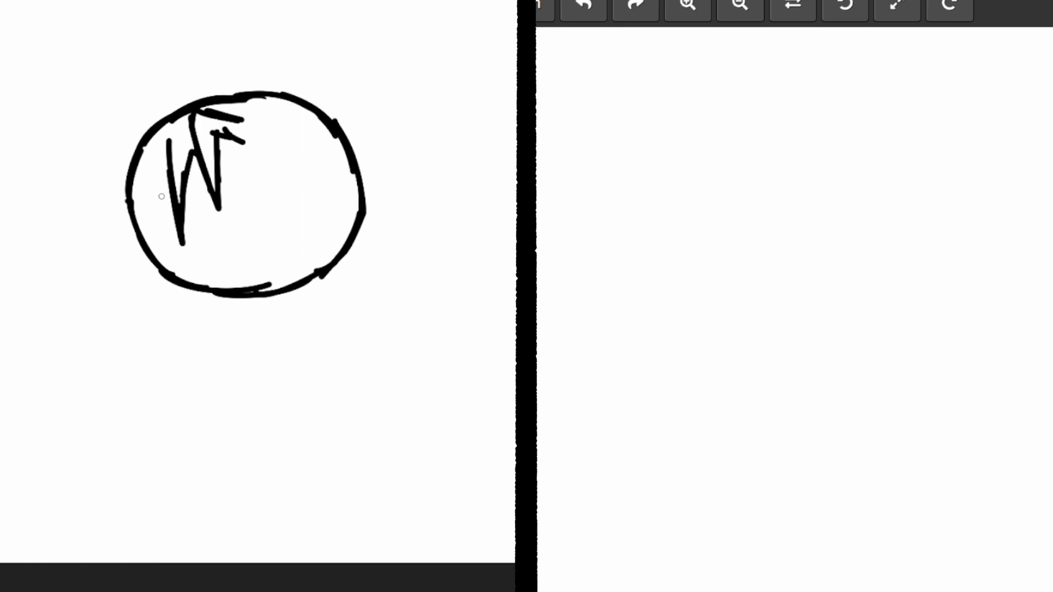
{"action": "mouse_move", "coordinate": [158, 181]}
{"action": "left_mouse_down"}
{"action": "mouse_move", "coordinate": [171, 256]}
{"action": "mouse_move", "coordinate": [149, 222]}
{"action": "left_mouse_up"}
{"action": "mouse_move", "coordinate": [166, 271]}
{"action": "left_mouse_down"}
{"action": "mouse_move", "coordinate": [151, 236]}
{"action": "mouse_move", "coordinate": [178, 301]}
{"action": "mouse_move", "coordinate": [133, 226]}
{"action": "mouse_move", "coordinate": [138, 266]}
{"action": "mouse_move", "coordinate": [105, 157]}
{"action": "mouse_move", "coordinate": [163, 66]}
{"action": "mouse_move", "coordinate": [222, 78]}
{"action": "left_mouse_up"}
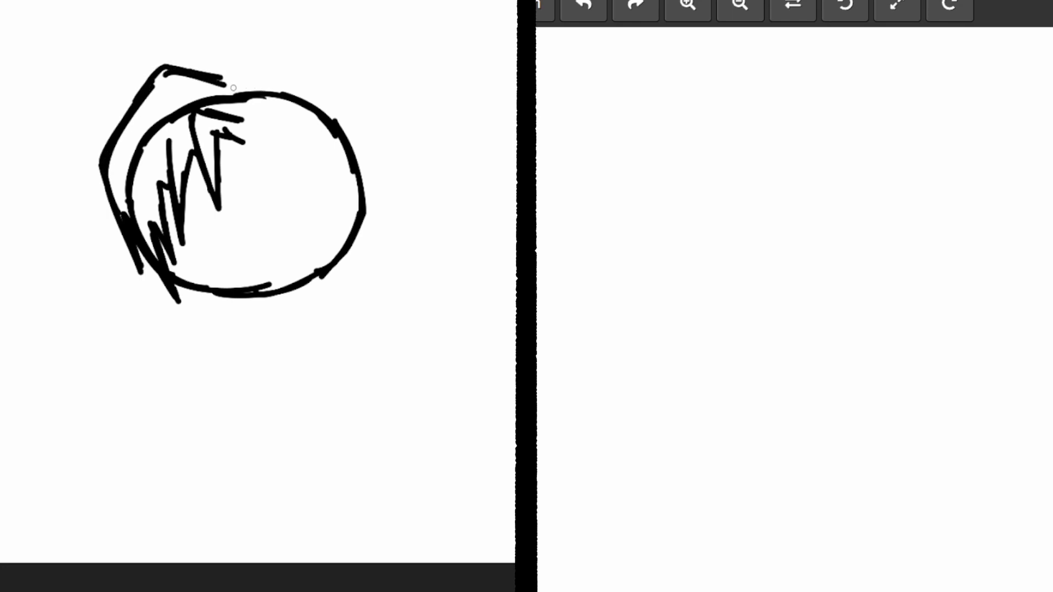
{"action": "mouse_move", "coordinate": [247, 135]}
{"action": "left_mouse_down"}
{"action": "mouse_move", "coordinate": [285, 128]}
{"action": "mouse_move", "coordinate": [318, 163]}
{"action": "mouse_move", "coordinate": [316, 139]}
{"action": "mouse_move", "coordinate": [349, 203]}
{"action": "mouse_move", "coordinate": [344, 167]}
{"action": "mouse_move", "coordinate": [377, 252]}
{"action": "mouse_move", "coordinate": [371, 208]}
{"action": "left_mouse_up"}
{"action": "mouse_move", "coordinate": [225, 79]}
{"action": "left_mouse_down"}
{"action": "mouse_move", "coordinate": [259, 45]}
{"action": "mouse_move", "coordinate": [293, 54]}
{"action": "mouse_move", "coordinate": [358, 111]}
{"action": "mouse_move", "coordinate": [376, 230]}
{"action": "left_mouse_up"}
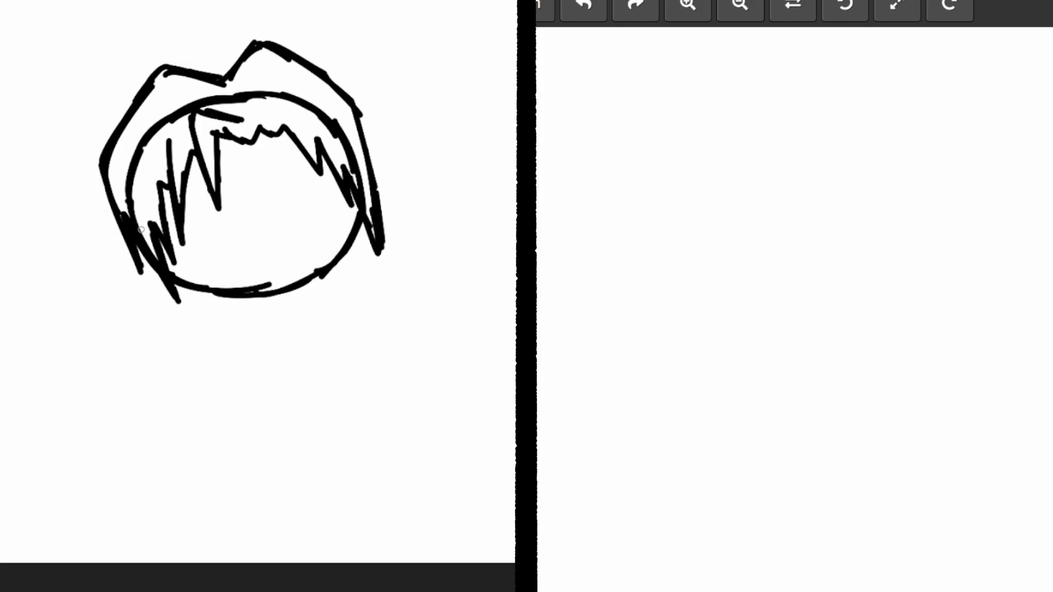
Erase the parts of the head circle that run through the hair between the bangs and the outer outline
{"action": "mouse_move", "coordinate": [360, 188]}
{"action": "left_mouse_down"}
{"action": "mouse_move", "coordinate": [364, 204]}
{"action": "mouse_move", "coordinate": [346, 147]}
{"action": "mouse_move", "coordinate": [362, 176]}
{"action": "left_mouse_up"}
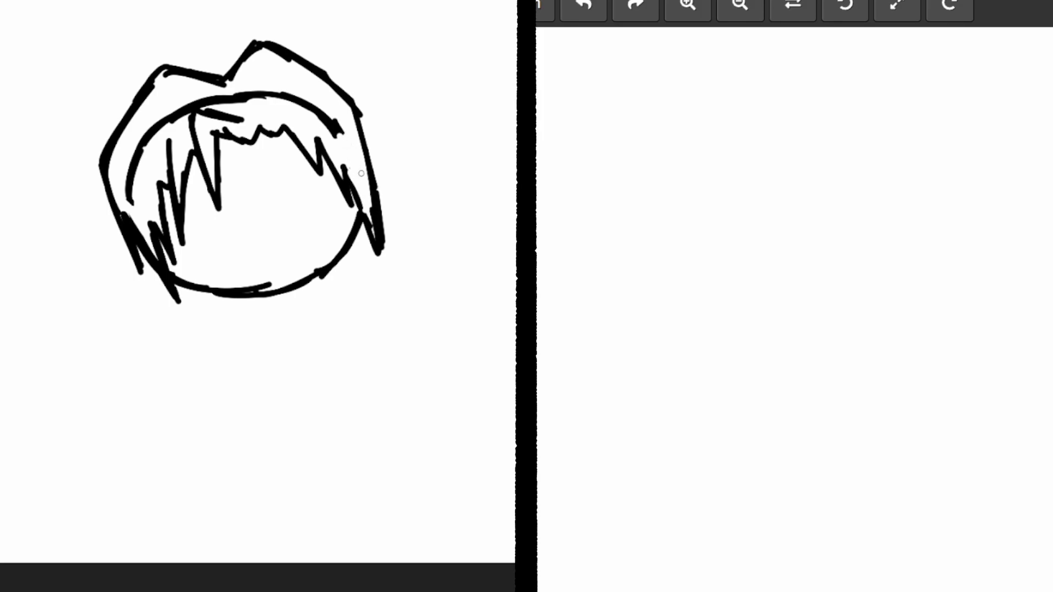
{"action": "mouse_move", "coordinate": [190, 108]}
{"action": "left_mouse_down"}
{"action": "mouse_move", "coordinate": [141, 157]}
{"action": "mouse_move", "coordinate": [134, 194]}
{"action": "mouse_move", "coordinate": [124, 186]}
{"action": "mouse_move", "coordinate": [133, 148]}
{"action": "mouse_move", "coordinate": [132, 180]}
{"action": "left_mouse_up"}
{"action": "mouse_move", "coordinate": [224, 103]}
{"action": "left_mouse_down"}
{"action": "mouse_move", "coordinate": [282, 94]}
{"action": "mouse_move", "coordinate": [267, 97]}
{"action": "mouse_move", "coordinate": [337, 129]}
{"action": "left_mouse_up"}
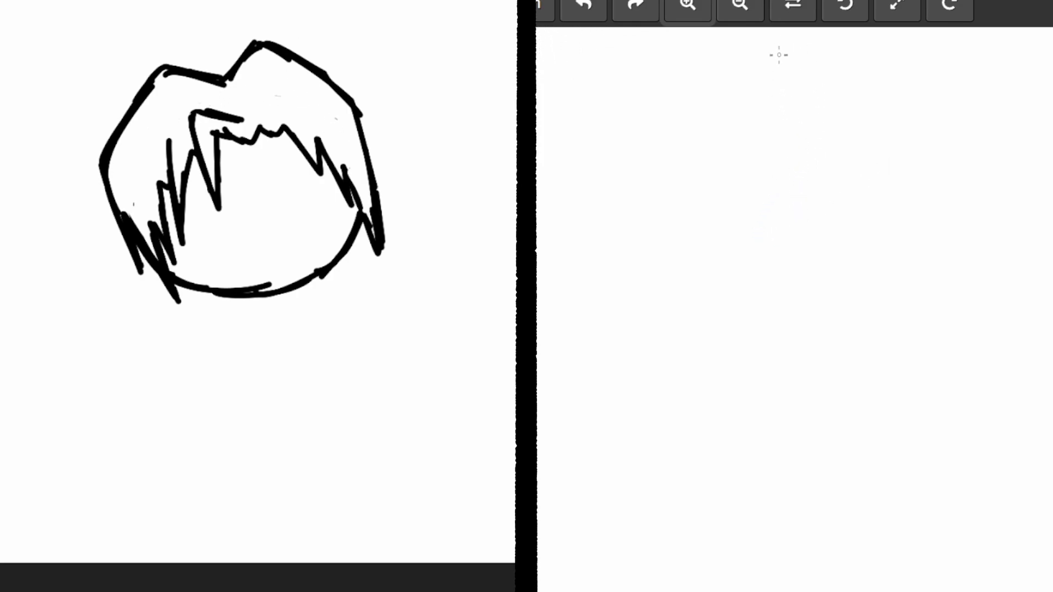
{"action": "mouse_move", "coordinate": [217, 235]}
{"action": "left_mouse_down"}
{"action": "mouse_move", "coordinate": [185, 215]}
{"action": "mouse_move", "coordinate": [197, 219]}
{"action": "mouse_move", "coordinate": [220, 189]}
{"action": "mouse_move", "coordinate": [249, 207]}
{"action": "mouse_move", "coordinate": [245, 223]}
{"action": "mouse_move", "coordinate": [216, 238]}
{"action": "mouse_move", "coordinate": [313, 171]}
{"action": "mouse_move", "coordinate": [309, 162]}
{"action": "mouse_move", "coordinate": [293, 204]}
{"action": "mouse_move", "coordinate": [331, 185]}
{"action": "left_mouse_up"}
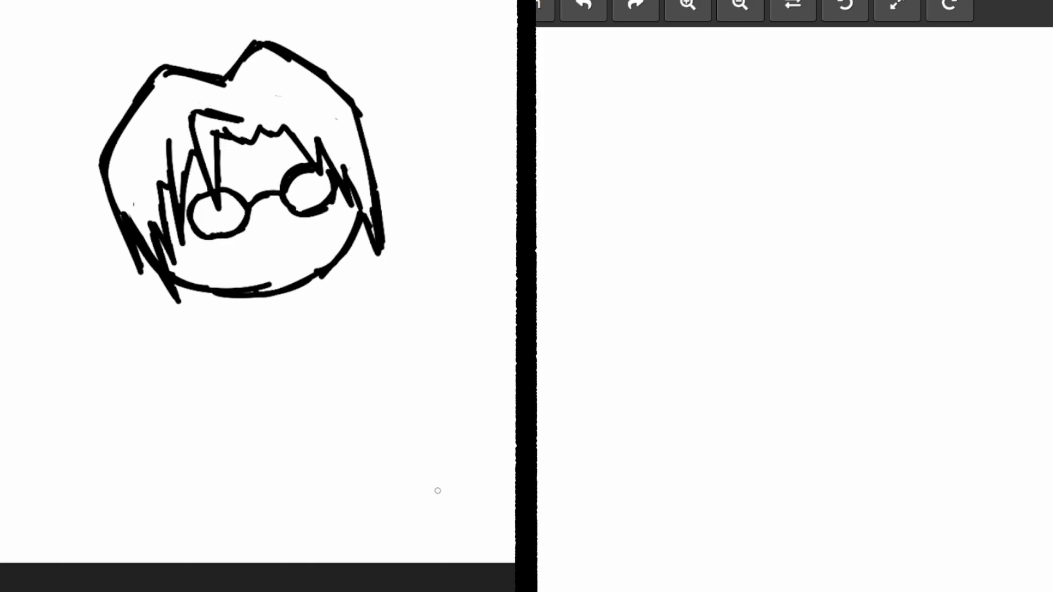
{"action": "scroll", "coordinate": [204, 246], "scroll_direction": "up", "scroll_amount": 2}
{"action": "mouse_move", "coordinate": [405, 150]}
{"action": "left_mouse_down"}
{"action": "mouse_move", "coordinate": [410, 184]}
{"action": "mouse_move", "coordinate": [355, 210]}
{"action": "mouse_move", "coordinate": [357, 187]}
{"action": "mouse_move", "coordinate": [367, 195]}
{"action": "left_mouse_up"}
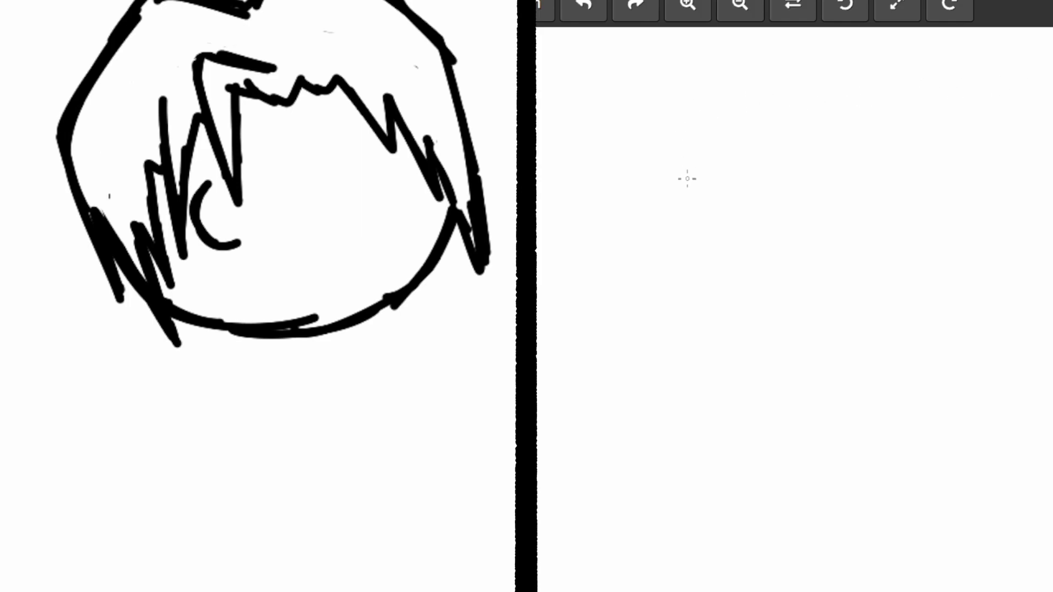
{"action": "mouse_move", "coordinate": [211, 241]}
{"action": "left_mouse_down"}
{"action": "mouse_move", "coordinate": [195, 214]}
{"action": "mouse_move", "coordinate": [207, 247]}
{"action": "mouse_move", "coordinate": [217, 222]}
{"action": "mouse_move", "coordinate": [225, 233]}
{"action": "mouse_move", "coordinate": [213, 183]}
{"action": "left_mouse_up"}
Draw a large round lens over one side of the spiky-haired face and a pointed cat ear with tufted tips on the blank canvas
{"action": "mouse_move", "coordinate": [687, 130]}
{"action": "left_mouse_down"}
{"action": "mouse_move", "coordinate": [607, 112]}
{"action": "mouse_move", "coordinate": [658, 196]}
{"action": "left_mouse_up"}
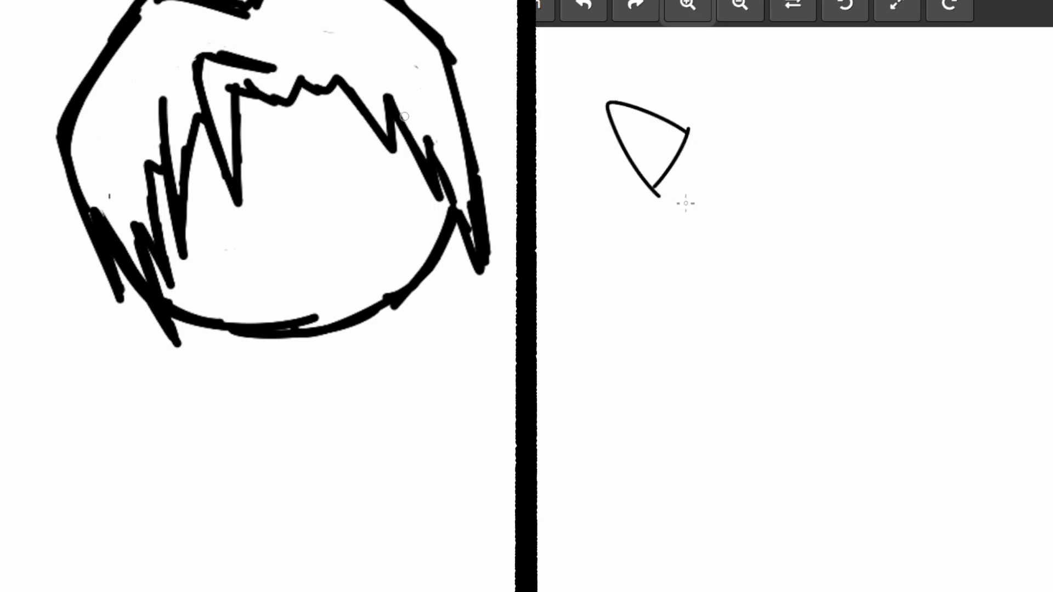
{"action": "mouse_move", "coordinate": [390, 190]}
{"action": "left_mouse_down"}
{"action": "mouse_move", "coordinate": [351, 140]}
{"action": "mouse_move", "coordinate": [355, 155]}
{"action": "mouse_move", "coordinate": [397, 101]}
{"action": "mouse_move", "coordinate": [402, 118]}
{"action": "mouse_move", "coordinate": [437, 92]}
{"action": "mouse_move", "coordinate": [470, 139]}
{"action": "mouse_move", "coordinate": [455, 110]}
{"action": "mouse_move", "coordinate": [447, 192]}
{"action": "mouse_move", "coordinate": [359, 201]}
{"action": "left_mouse_up"}
{"action": "mouse_move", "coordinate": [687, 131]}
{"action": "left_mouse_down"}
{"action": "mouse_move", "coordinate": [611, 110]}
{"action": "mouse_move", "coordinate": [621, 149]}
{"action": "mouse_move", "coordinate": [655, 186]}
{"action": "left_mouse_up"}
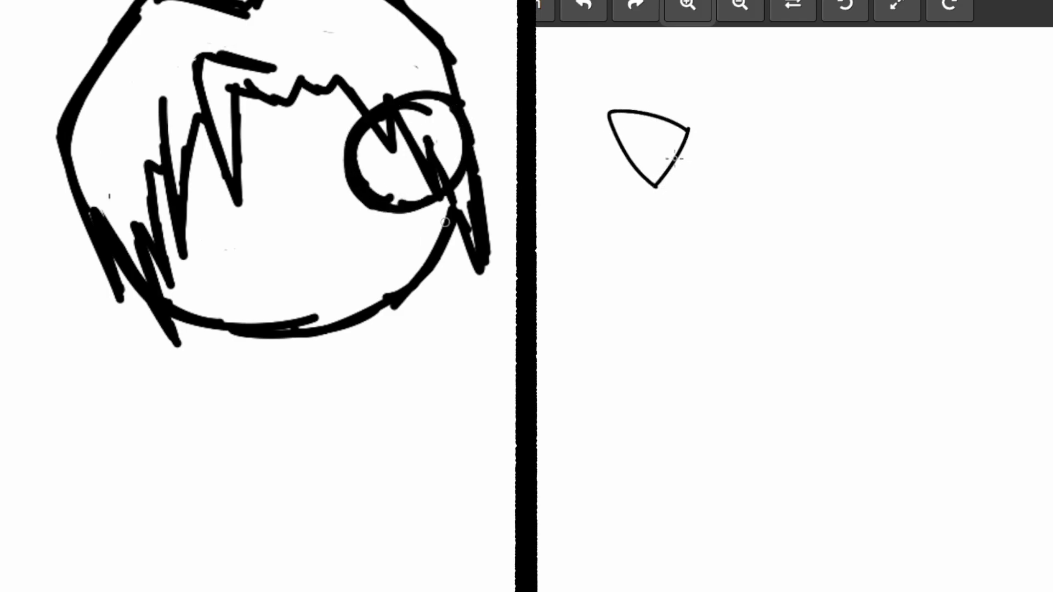
{"action": "key", "text": "ctrl+z"}
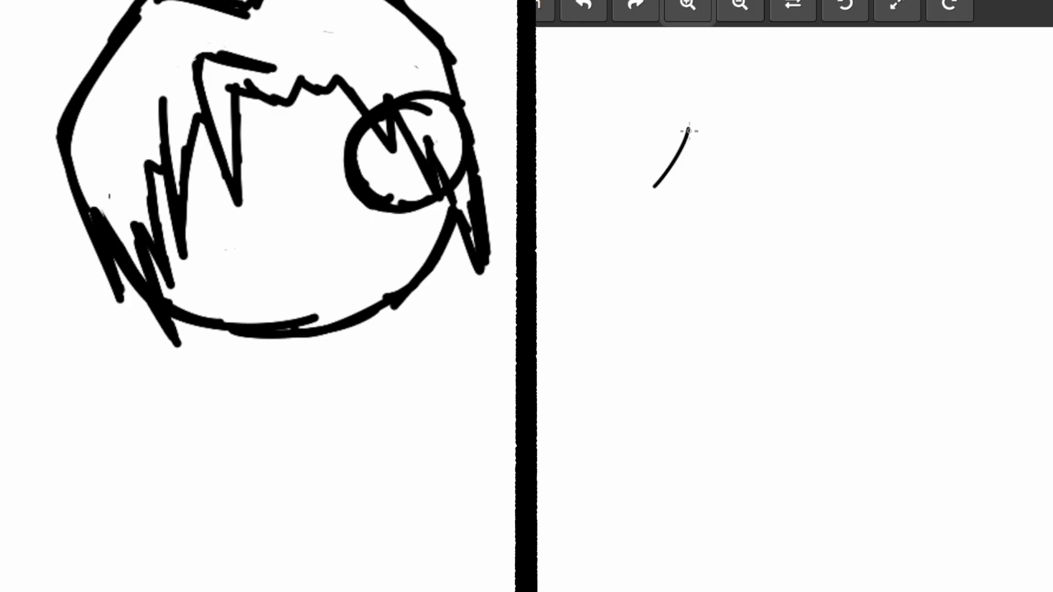
{"action": "mouse_move", "coordinate": [650, 188]}
{"action": "left_mouse_down"}
{"action": "mouse_move", "coordinate": [693, 123]}
{"action": "mouse_move", "coordinate": [643, 92]}
{"action": "mouse_move", "coordinate": [682, 118]}
{"action": "mouse_move", "coordinate": [596, 84]}
{"action": "mouse_move", "coordinate": [603, 109]}
{"action": "mouse_move", "coordinate": [581, 98]}
{"action": "mouse_move", "coordinate": [643, 178]}
{"action": "left_mouse_up"}
{"action": "key", "text": "ctrl+z"}
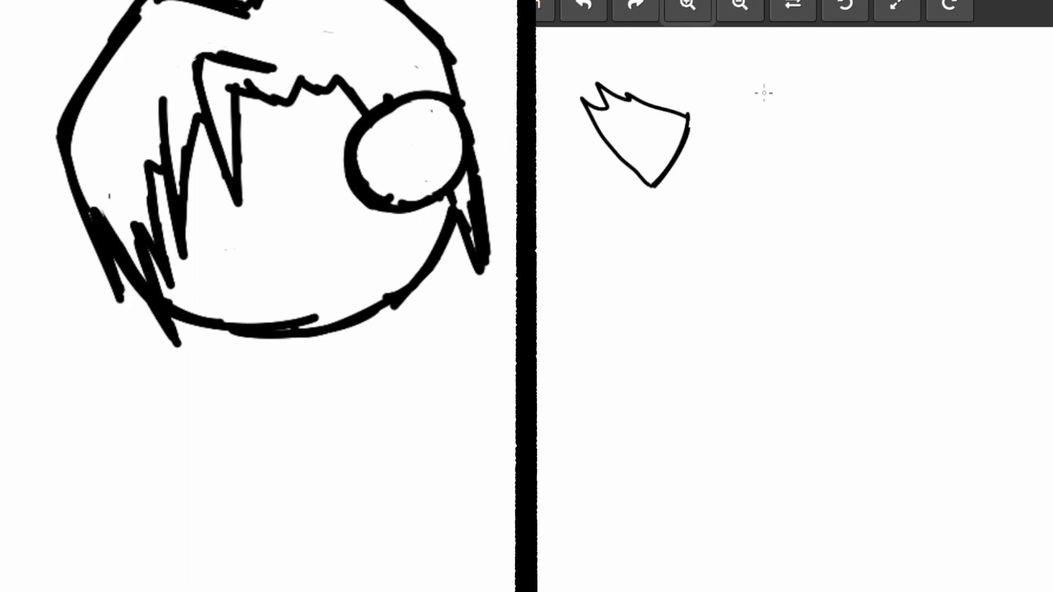
Draw the curved top of the hood from the first cat ear, arching over and sloping down on the opposite side
{"action": "mouse_move", "coordinate": [687, 114]}
{"action": "left_mouse_down"}
{"action": "mouse_move", "coordinate": [773, 81]}
{"action": "mouse_move", "coordinate": [858, 111]}
{"action": "left_mouse_up"}
{"action": "key", "text": "ctrl+z"}
{"action": "mouse_move", "coordinate": [770, 81]}
{"action": "left_mouse_down"}
{"action": "mouse_move", "coordinate": [843, 105]}
{"action": "mouse_move", "coordinate": [868, 159]}
{"action": "left_mouse_up"}
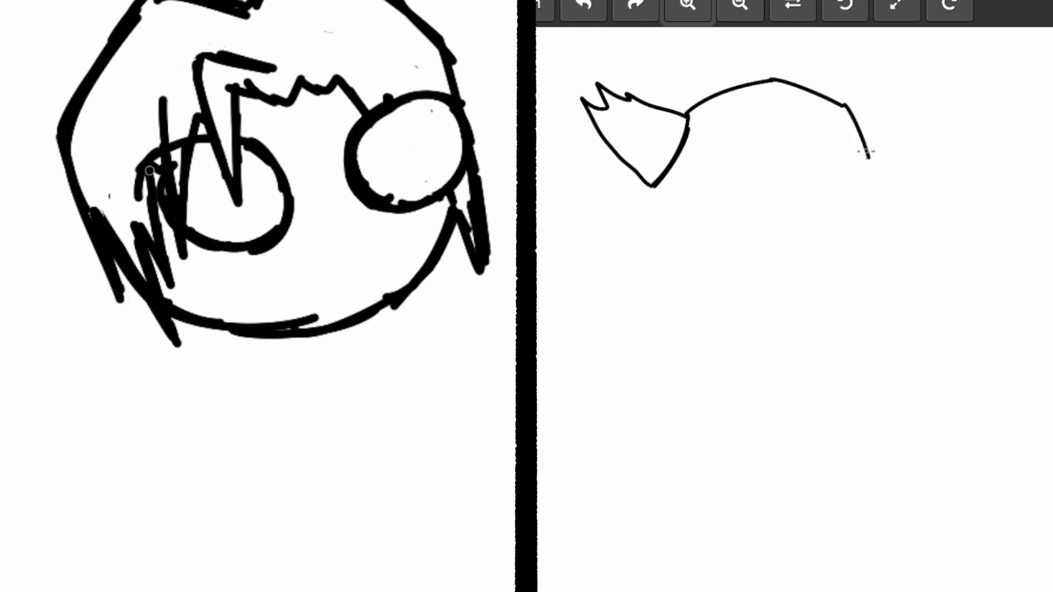
{"action": "key", "text": "ctrl+z"}
{"action": "left_click_drag", "start_coordinate": [843, 105], "coordinate": [876, 155]}
{"action": "key", "text": "ctrl+z"}
{"action": "left_click_drag", "start_coordinate": [841, 104], "coordinate": [896, 168]}
{"action": "key", "text": "ctrl+z"}
{"action": "left_click_drag", "start_coordinate": [843, 105], "coordinate": [878, 155]}
{"action": "key", "text": "ctrl+z"}
{"action": "key", "text": "ctrl+z"}
{"action": "left_click_drag", "start_coordinate": [842, 108], "coordinate": [881, 164]}
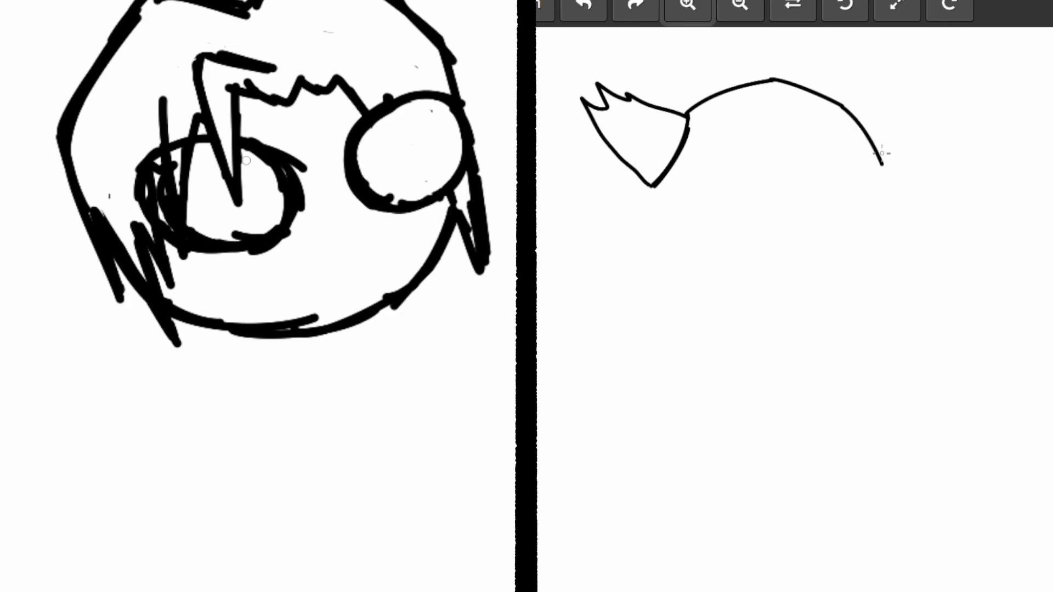
Draw the second tufted cat ear on the opposite side of the hood and add a curved inner line to both ears
{"action": "mouse_move", "coordinate": [842, 103]}
{"action": "left_mouse_down"}
{"action": "mouse_move", "coordinate": [868, 78]}
{"action": "mouse_move", "coordinate": [868, 89]}
{"action": "mouse_move", "coordinate": [915, 70]}
{"action": "mouse_move", "coordinate": [913, 117]}
{"action": "mouse_move", "coordinate": [882, 164]}
{"action": "left_mouse_up"}
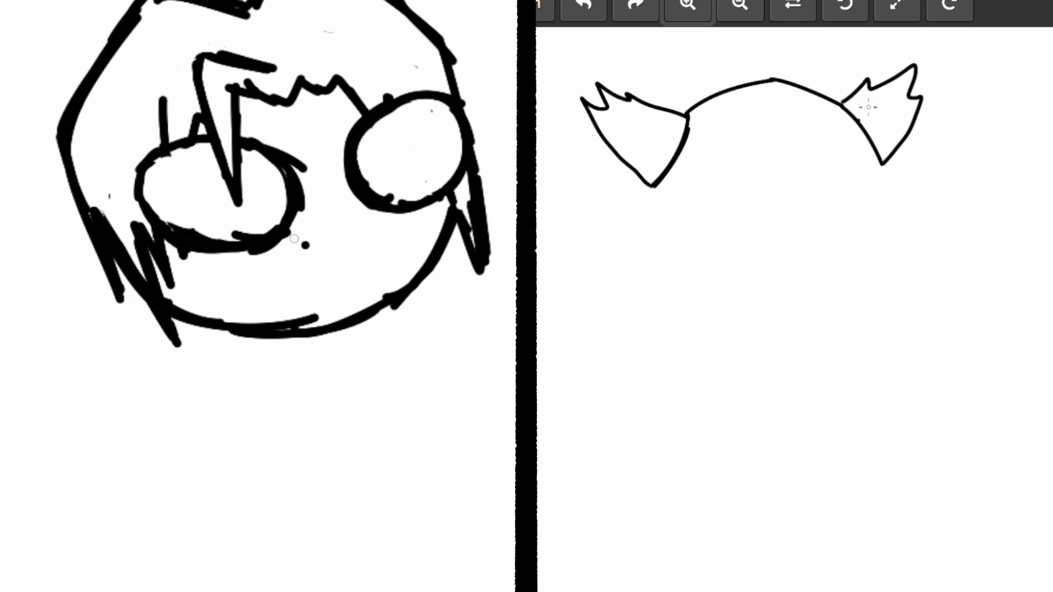
{"action": "left_click_drag", "start_coordinate": [859, 123], "coordinate": [905, 89]}
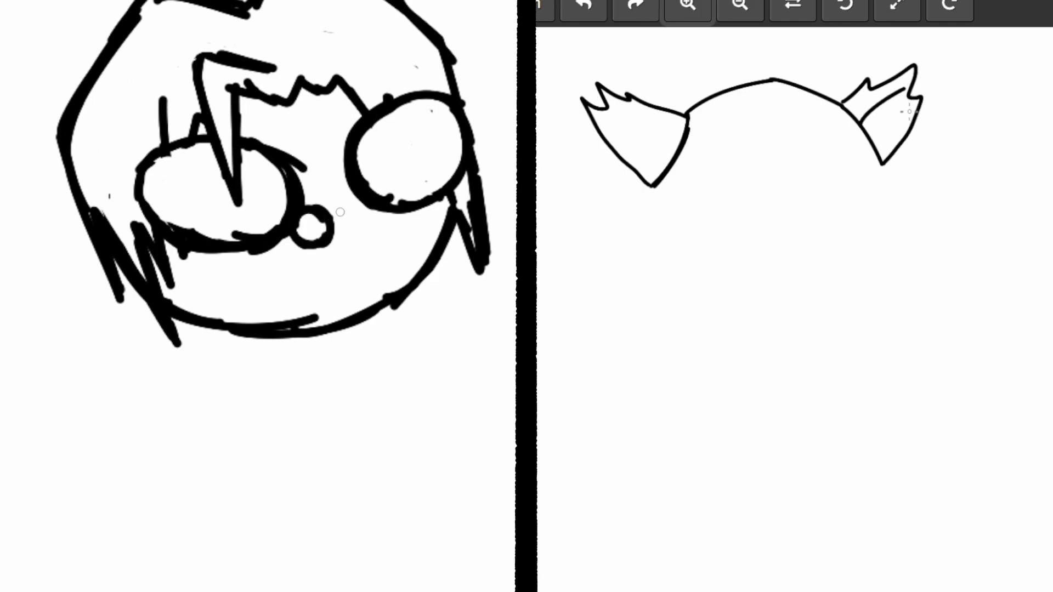
{"action": "left_click_drag", "start_coordinate": [684, 130], "coordinate": [624, 122]}
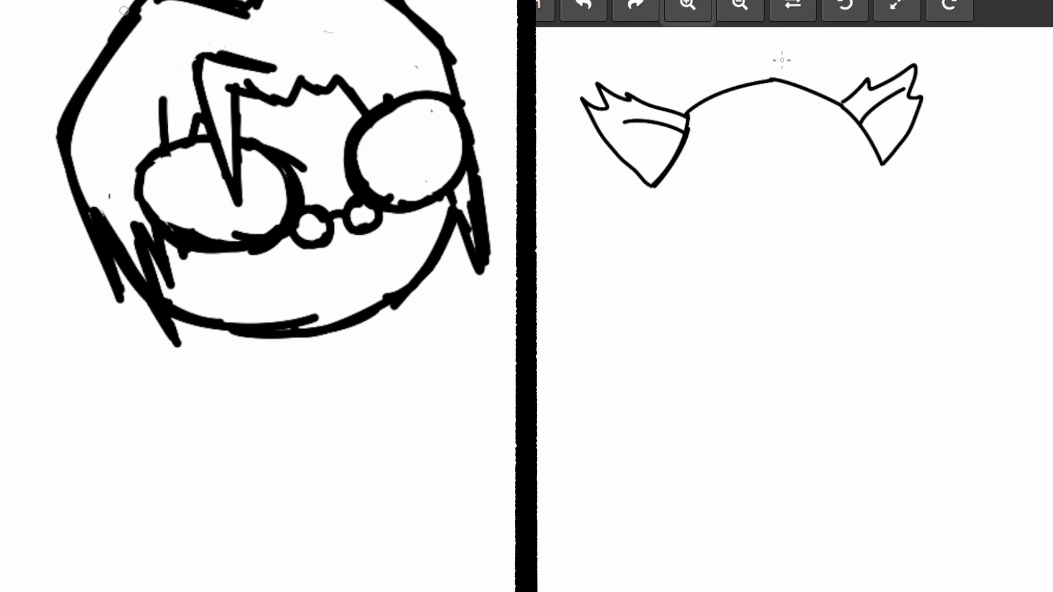
Draw the hood's jagged face opening from a central peak down both sides and join the hood's outer sides to it
{"action": "left_click_drag", "start_coordinate": [773, 121], "coordinate": [707, 202]}
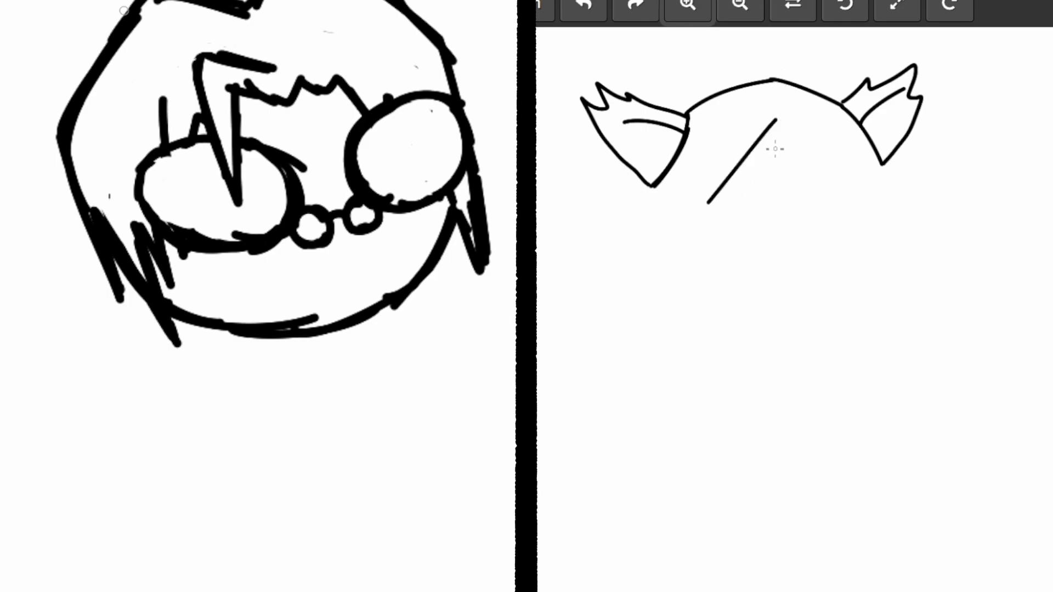
{"action": "key", "text": "ctrl+z"}
{"action": "mouse_move", "coordinate": [779, 113]}
{"action": "left_mouse_down"}
{"action": "mouse_move", "coordinate": [740, 147]}
{"action": "mouse_move", "coordinate": [775, 113]}
{"action": "mouse_move", "coordinate": [737, 171]}
{"action": "mouse_move", "coordinate": [688, 209]}
{"action": "mouse_move", "coordinate": [667, 264]}
{"action": "mouse_move", "coordinate": [647, 226]}
{"action": "mouse_move", "coordinate": [669, 288]}
{"action": "mouse_move", "coordinate": [678, 235]}
{"action": "left_mouse_up"}
{"action": "key", "text": "ctrl+z"}
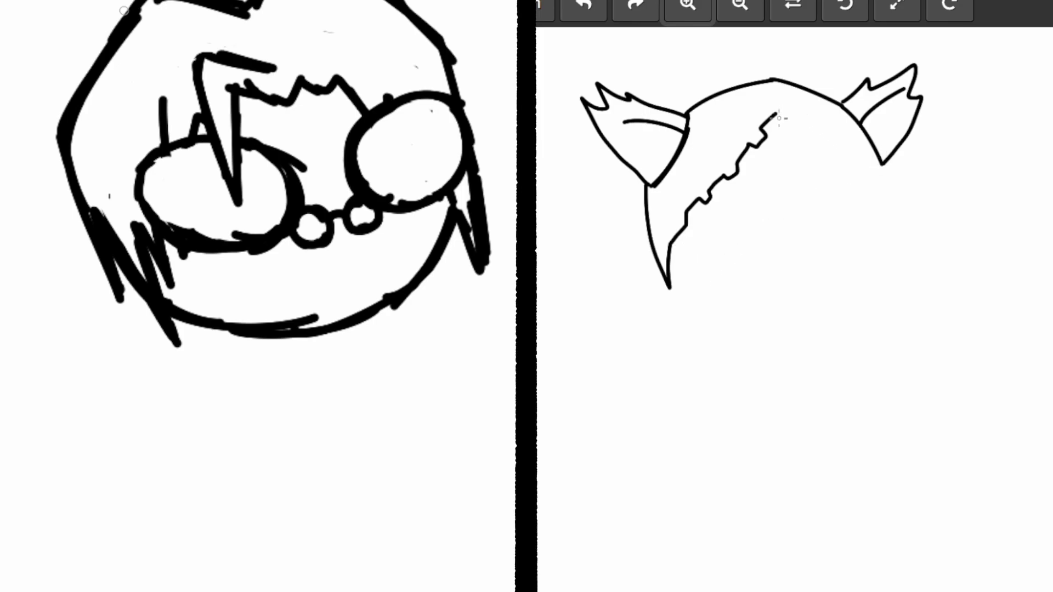
{"action": "mouse_move", "coordinate": [792, 149]}
{"action": "left_mouse_down"}
{"action": "mouse_move", "coordinate": [815, 160]}
{"action": "mouse_move", "coordinate": [858, 220]}
{"action": "mouse_move", "coordinate": [866, 268]}
{"action": "left_mouse_up"}
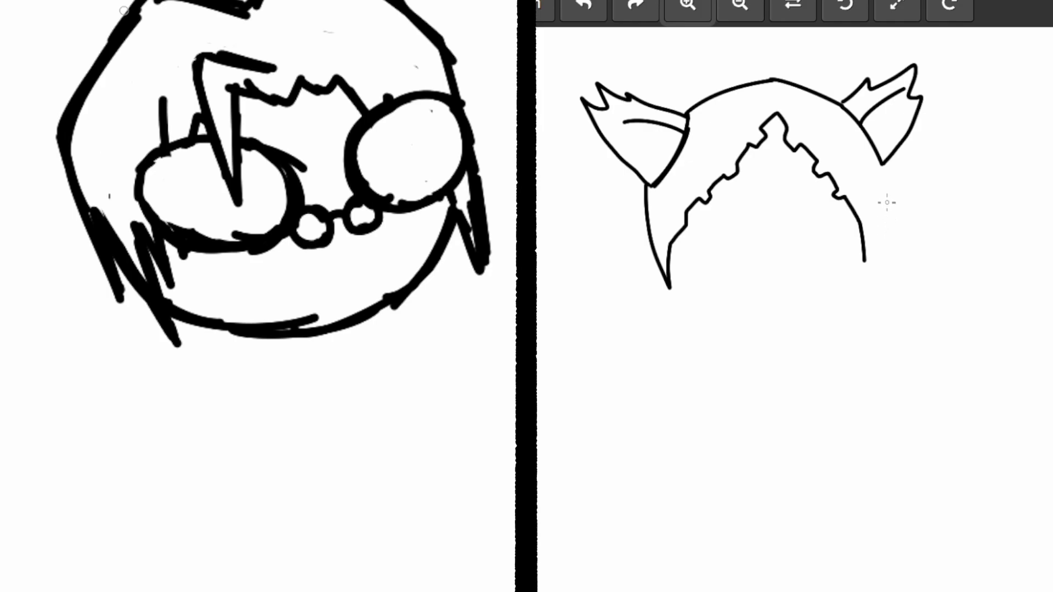
{"action": "left_click_drag", "start_coordinate": [882, 166], "coordinate": [868, 272]}
Add a curled smile to the spiky-haired face and extend the cat hood's jagged trim down both sides to a point
{"action": "mouse_move", "coordinate": [310, 275]}
{"action": "left_mouse_down"}
{"action": "mouse_move", "coordinate": [303, 281]}
{"action": "mouse_move", "coordinate": [336, 285]}
{"action": "mouse_move", "coordinate": [380, 278]}
{"action": "mouse_move", "coordinate": [390, 257]}
{"action": "left_mouse_up"}
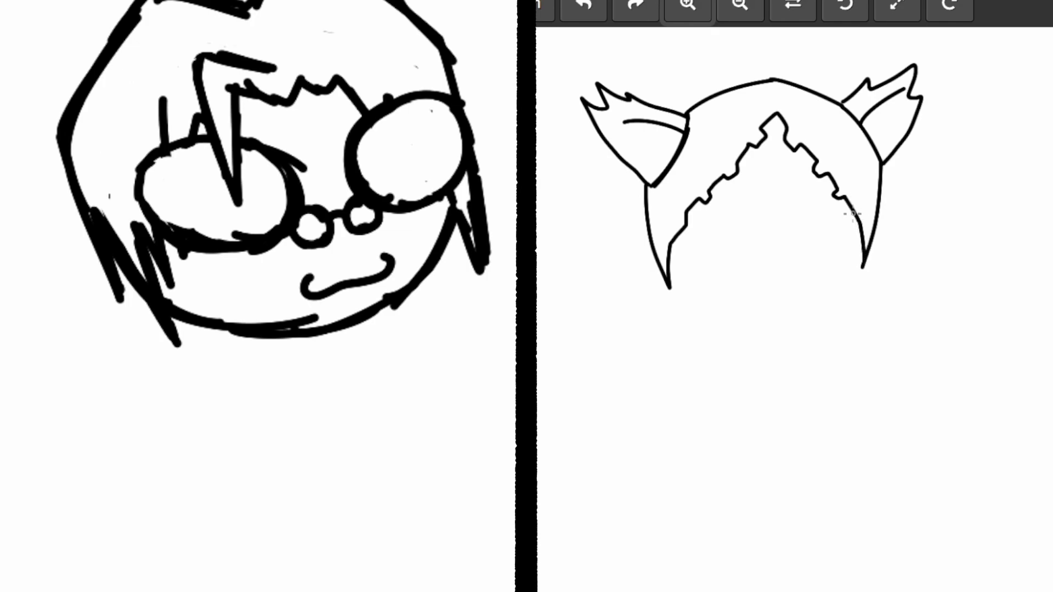
{"action": "mouse_move", "coordinate": [854, 214]}
{"action": "left_mouse_down"}
{"action": "mouse_move", "coordinate": [856, 236]}
{"action": "mouse_move", "coordinate": [855, 225]}
{"action": "left_mouse_up"}
{"action": "left_click_drag", "start_coordinate": [862, 268], "coordinate": [830, 293]}
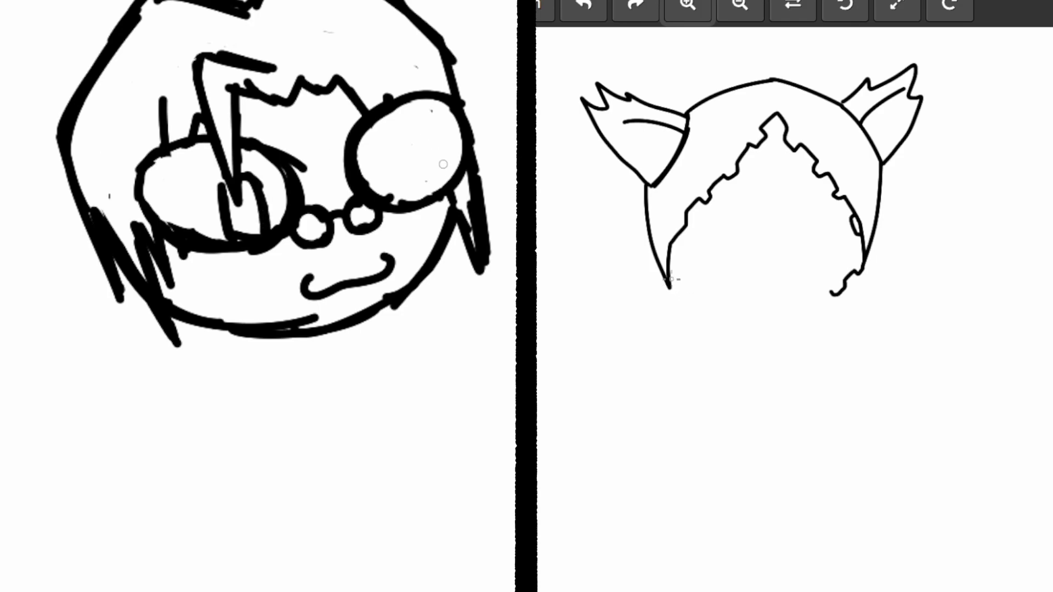
{"action": "mouse_move", "coordinate": [671, 243]}
{"action": "left_mouse_down"}
{"action": "mouse_move", "coordinate": [671, 290]}
{"action": "mouse_move", "coordinate": [707, 336]}
{"action": "left_mouse_up"}
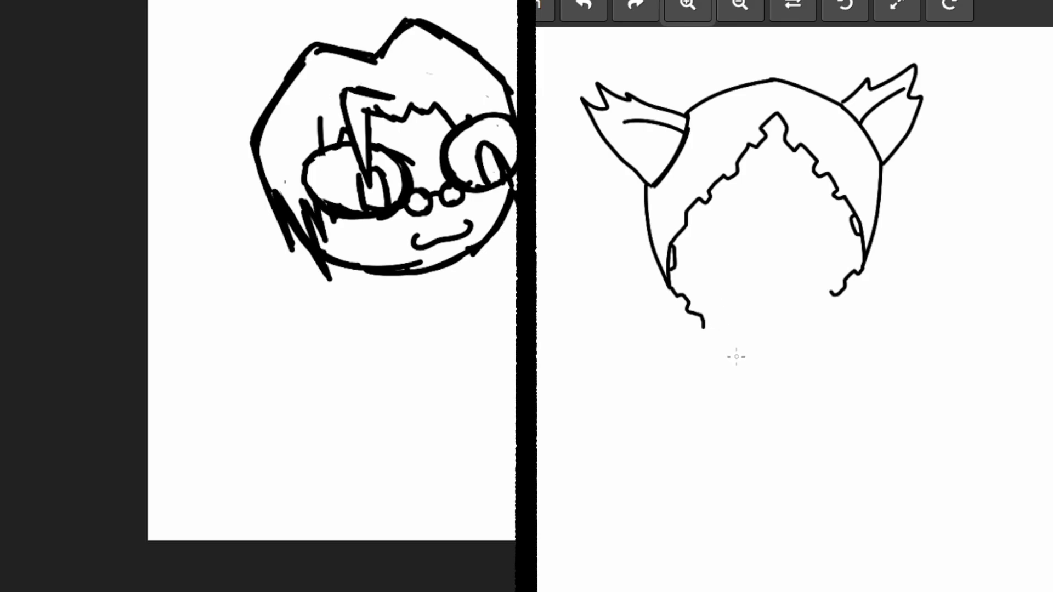
{"action": "left_click_drag", "start_coordinate": [710, 340], "coordinate": [725, 363]}
{"action": "key", "text": "ctrl+z"}
{"action": "left_click_drag", "start_coordinate": [713, 339], "coordinate": [757, 403]}
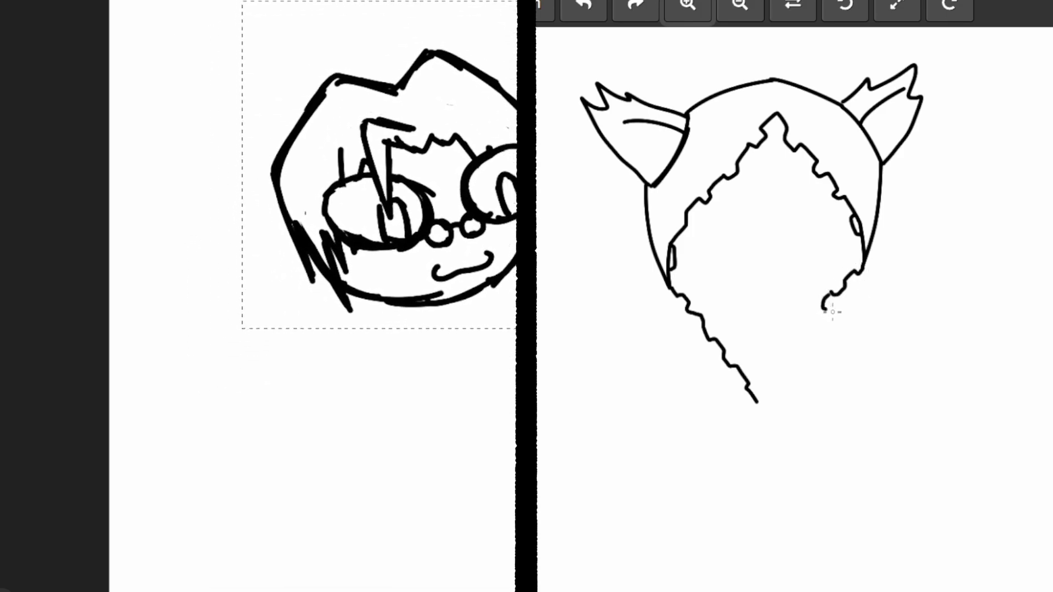
{"action": "mouse_move", "coordinate": [822, 339]}
{"action": "left_mouse_down"}
{"action": "mouse_move", "coordinate": [812, 386]}
{"action": "mouse_move", "coordinate": [781, 417]}
{"action": "mouse_move", "coordinate": [759, 402]}
{"action": "mouse_move", "coordinate": [778, 420]}
{"action": "mouse_move", "coordinate": [790, 411]}
{"action": "left_mouse_up"}
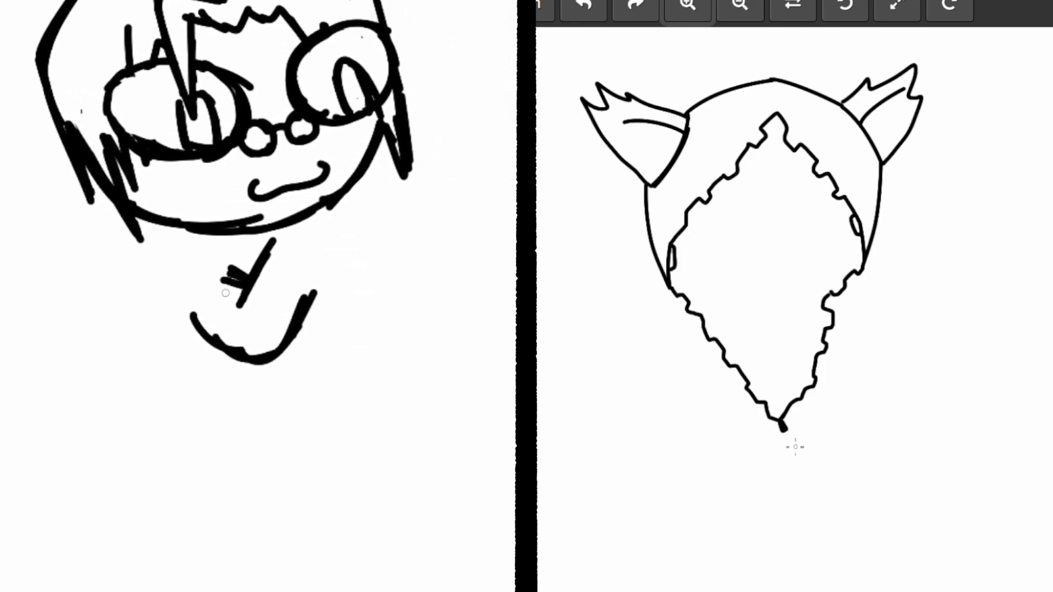
Draw a small smiling cat-head charm at the hood's lower tip and trace smooth edge lines along the jagged trim
{"action": "mouse_move", "coordinate": [777, 433]}
{"action": "left_mouse_down"}
{"action": "mouse_move", "coordinate": [799, 449]}
{"action": "mouse_move", "coordinate": [787, 433]}
{"action": "mouse_move", "coordinate": [801, 431]}
{"action": "mouse_move", "coordinate": [793, 420]}
{"action": "mouse_move", "coordinate": [800, 436]}
{"action": "mouse_move", "coordinate": [778, 438]}
{"action": "left_mouse_up"}
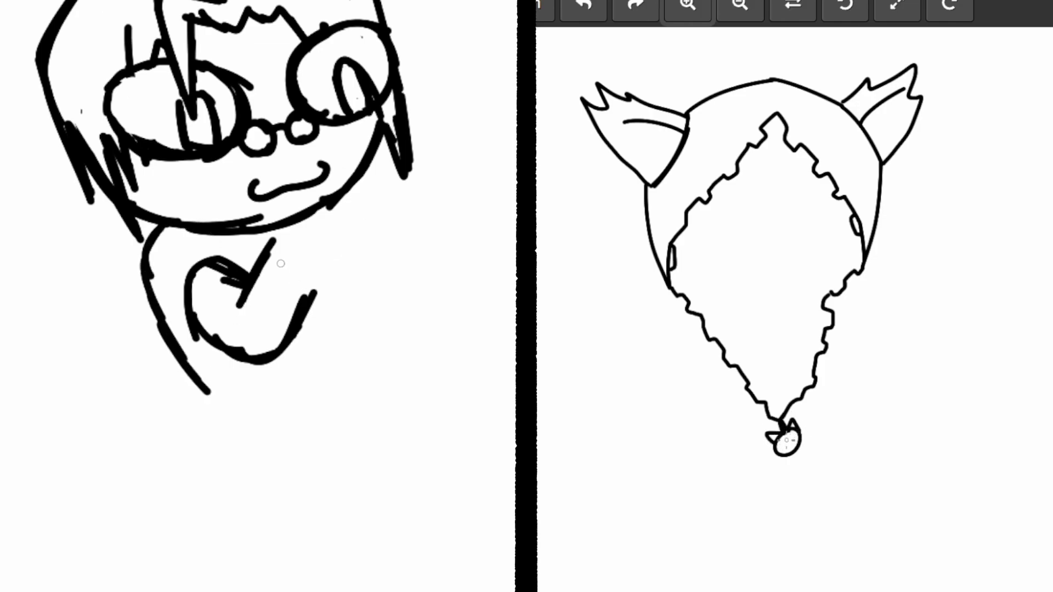
{"action": "left_click_drag", "start_coordinate": [783, 449], "coordinate": [795, 450]}
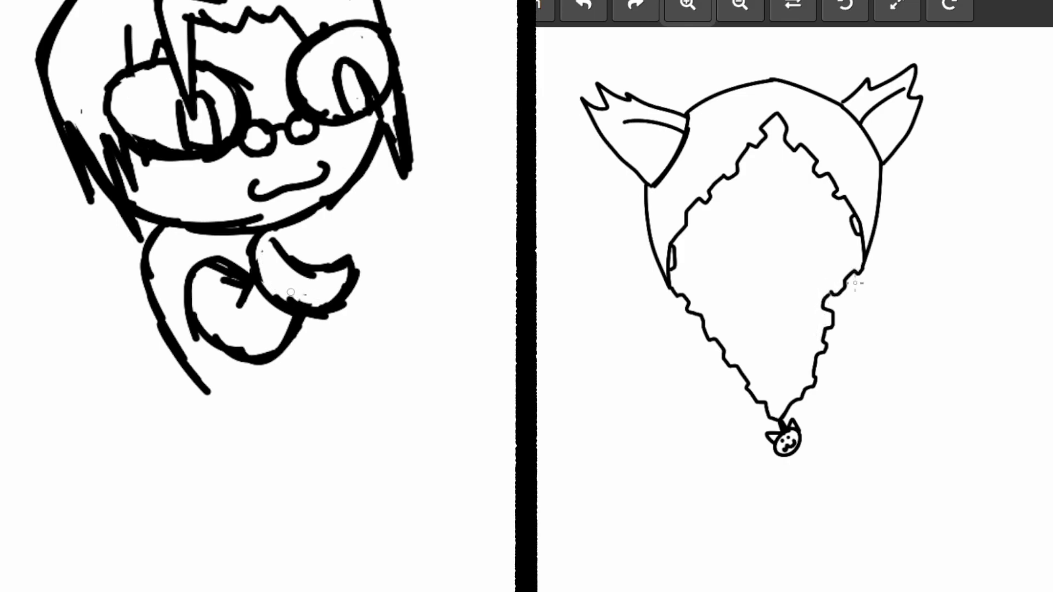
{"action": "mouse_move", "coordinate": [857, 264]}
{"action": "left_mouse_down"}
{"action": "mouse_move", "coordinate": [817, 294]}
{"action": "mouse_move", "coordinate": [808, 361]}
{"action": "mouse_move", "coordinate": [782, 420]}
{"action": "left_mouse_up"}
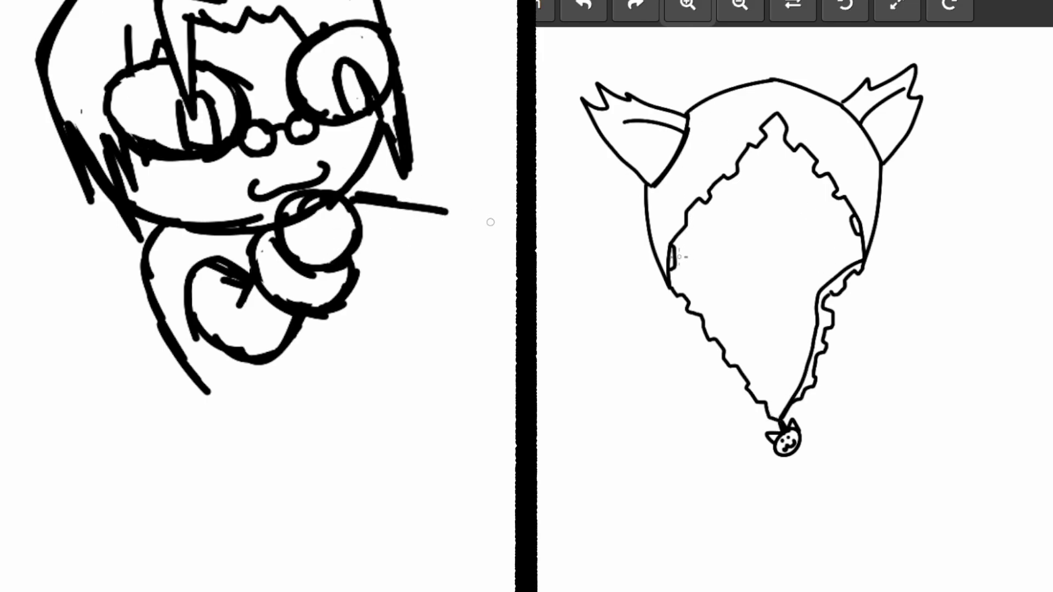
{"action": "left_click_drag", "start_coordinate": [670, 282], "coordinate": [761, 412]}
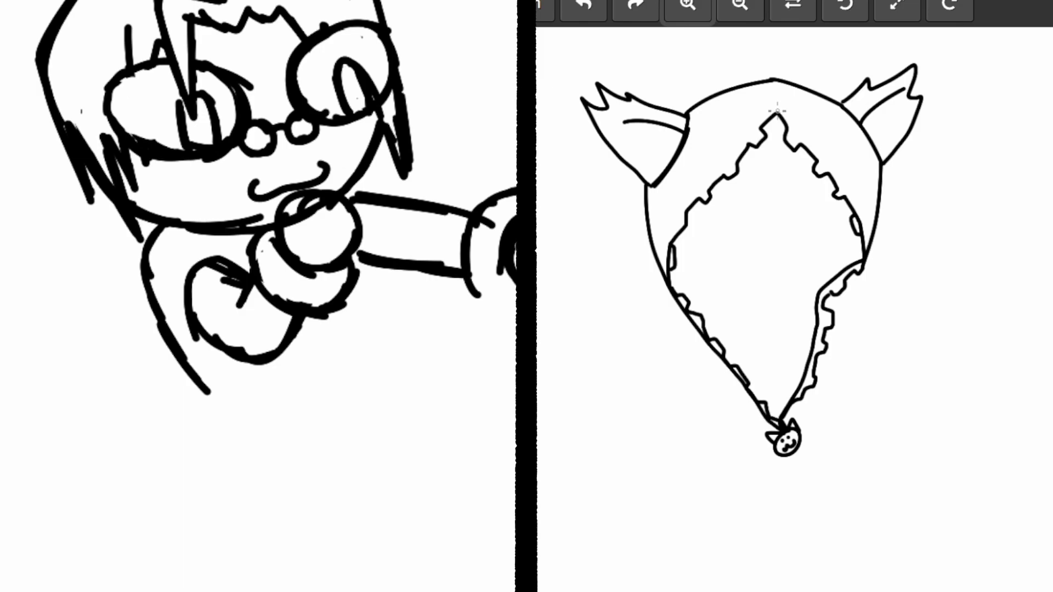
{"action": "mouse_move", "coordinate": [751, 133]}
{"action": "left_mouse_down"}
{"action": "mouse_move", "coordinate": [680, 215]}
{"action": "mouse_move", "coordinate": [661, 276]}
{"action": "left_mouse_up"}
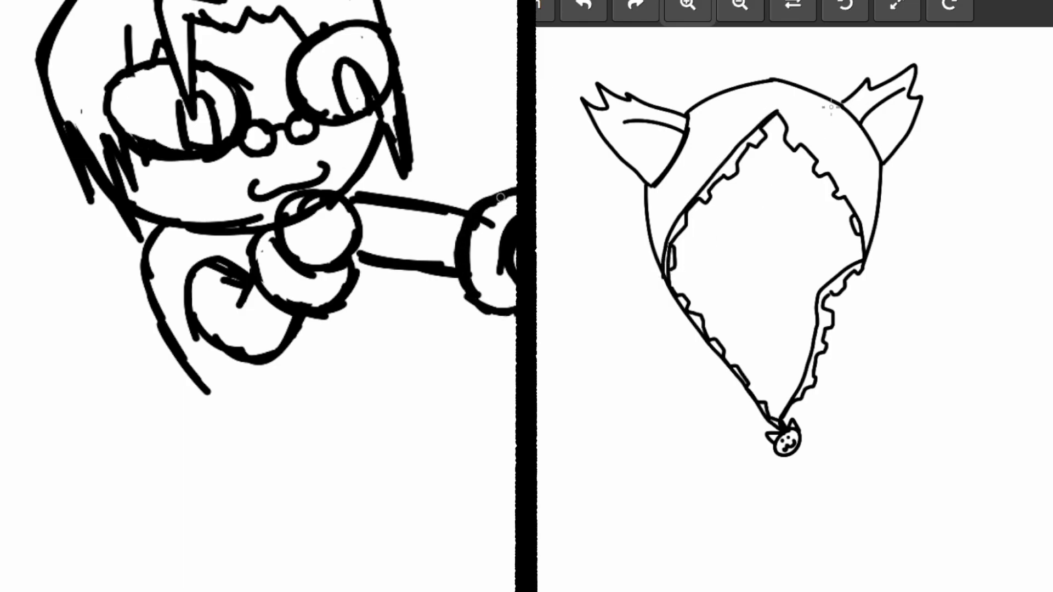
{"action": "left_click_drag", "start_coordinate": [778, 111], "coordinate": [875, 248]}
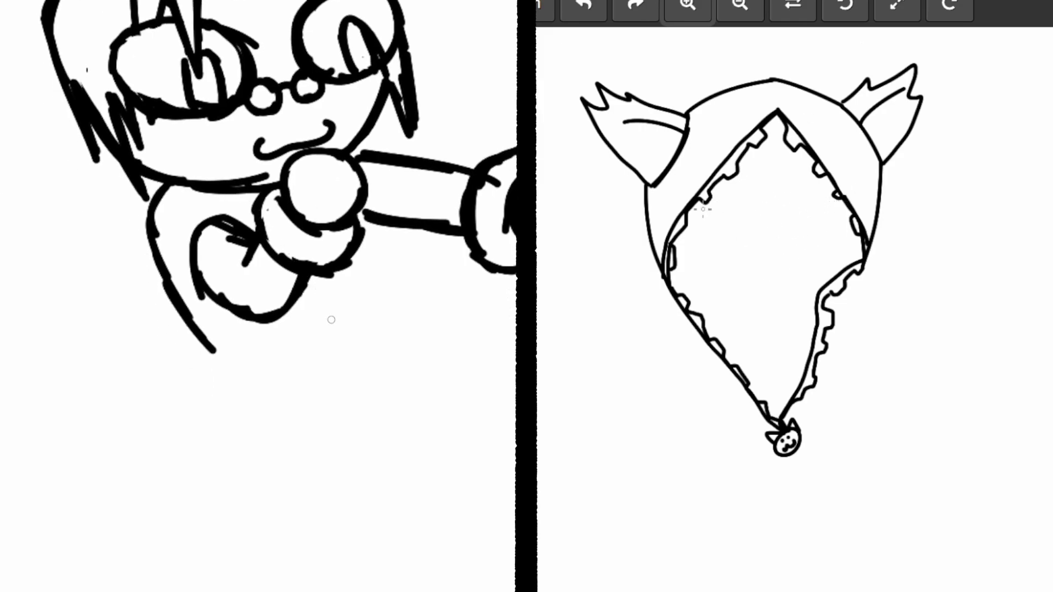
Draw a curved chin line across the hood's opening and a w-shaped cat mouth above it
{"action": "mouse_move", "coordinate": [679, 240]}
{"action": "left_mouse_down"}
{"action": "mouse_move", "coordinate": [739, 285]}
{"action": "mouse_move", "coordinate": [810, 265]}
{"action": "mouse_move", "coordinate": [854, 204]}
{"action": "left_mouse_up"}
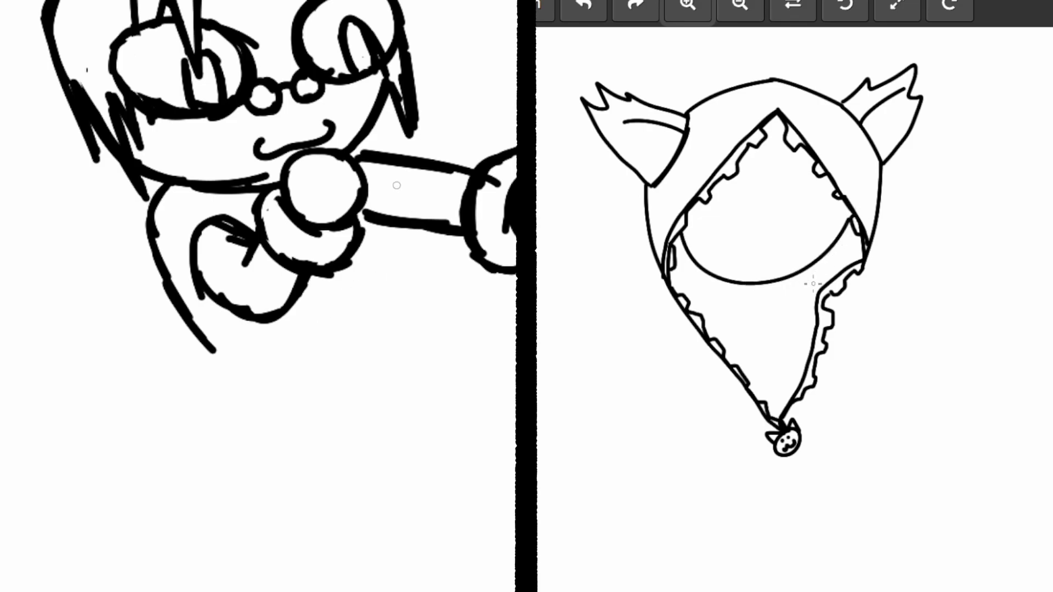
{"action": "key", "text": "ctrl+z"}
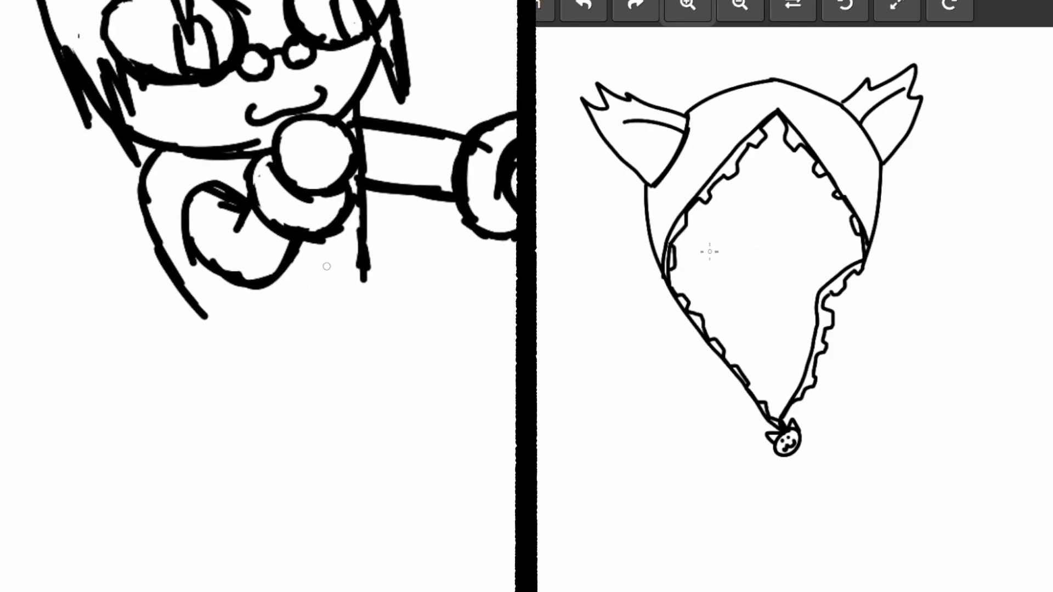
{"action": "mouse_move", "coordinate": [679, 235]}
{"action": "left_mouse_down"}
{"action": "mouse_move", "coordinate": [696, 268]}
{"action": "mouse_move", "coordinate": [742, 297]}
{"action": "mouse_move", "coordinate": [805, 289]}
{"action": "mouse_move", "coordinate": [865, 242]}
{"action": "left_mouse_up"}
{"action": "key", "text": "ctrl+z"}
{"action": "mouse_move", "coordinate": [675, 237]}
{"action": "left_mouse_down"}
{"action": "mouse_move", "coordinate": [712, 263]}
{"action": "mouse_move", "coordinate": [817, 266]}
{"action": "mouse_move", "coordinate": [869, 250]}
{"action": "left_mouse_up"}
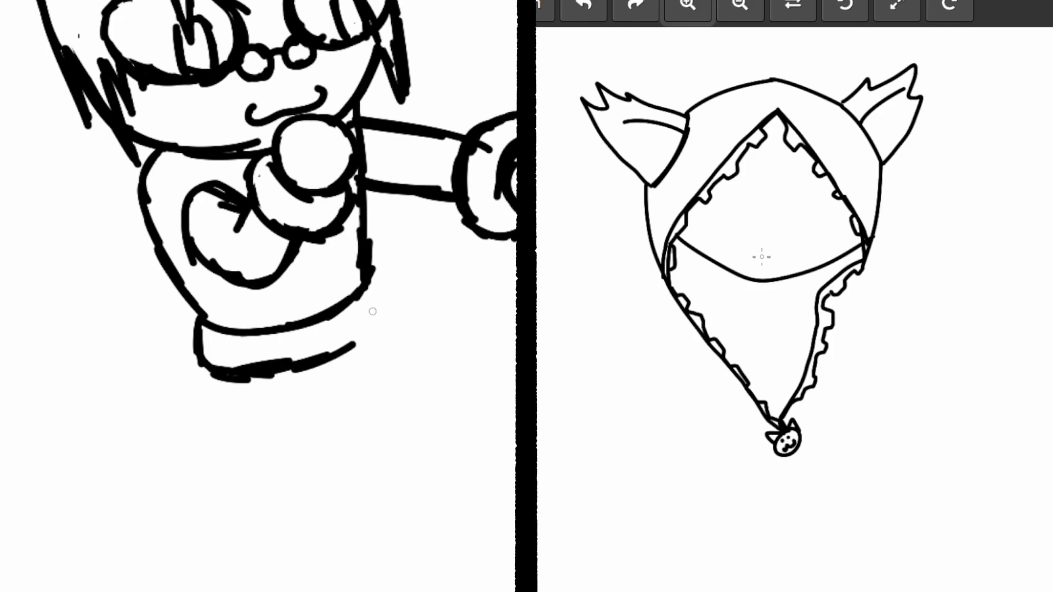
{"action": "mouse_move", "coordinate": [728, 226]}
{"action": "left_mouse_down"}
{"action": "mouse_move", "coordinate": [794, 239]}
{"action": "mouse_move", "coordinate": [804, 218]}
{"action": "mouse_move", "coordinate": [753, 255]}
{"action": "mouse_move", "coordinate": [776, 233]}
{"action": "mouse_move", "coordinate": [794, 247]}
{"action": "mouse_move", "coordinate": [811, 223]}
{"action": "left_mouse_up"}
{"action": "key", "text": "ctrl+z"}
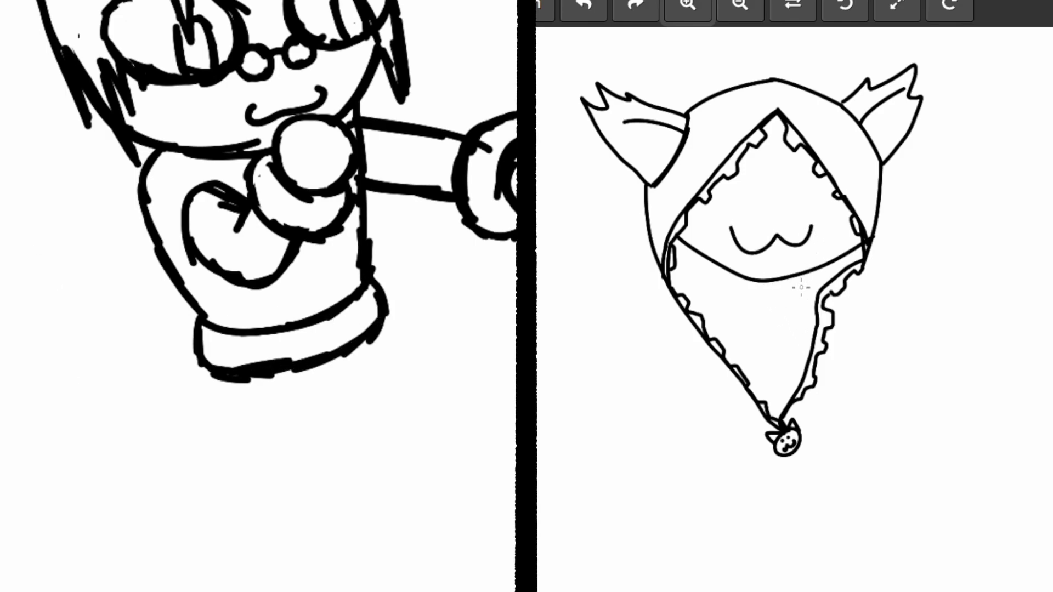
Redraw the hooded character's w-shaped mouth and draw the angular edge of a fringe across one side of the face
{"action": "key", "text": "ctrl+z"}
{"action": "mouse_move", "coordinate": [731, 228]}
{"action": "left_mouse_down"}
{"action": "mouse_move", "coordinate": [748, 251]}
{"action": "mouse_move", "coordinate": [770, 234]}
{"action": "mouse_move", "coordinate": [786, 250]}
{"action": "mouse_move", "coordinate": [806, 222]}
{"action": "left_mouse_up"}
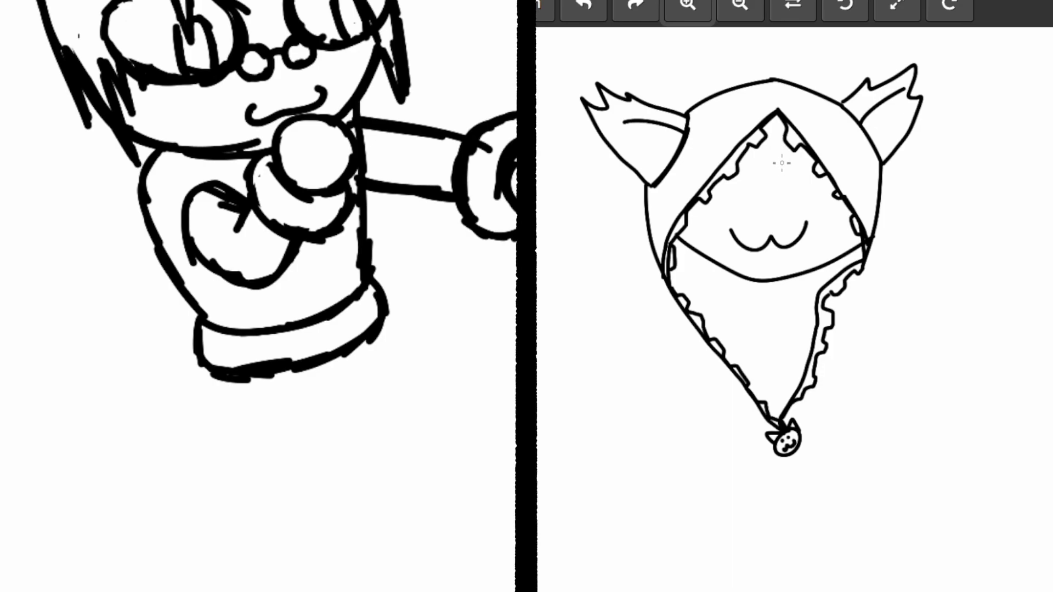
{"action": "mouse_move", "coordinate": [772, 152]}
{"action": "left_mouse_down"}
{"action": "mouse_move", "coordinate": [773, 187]}
{"action": "mouse_move", "coordinate": [850, 217]}
{"action": "left_mouse_up"}
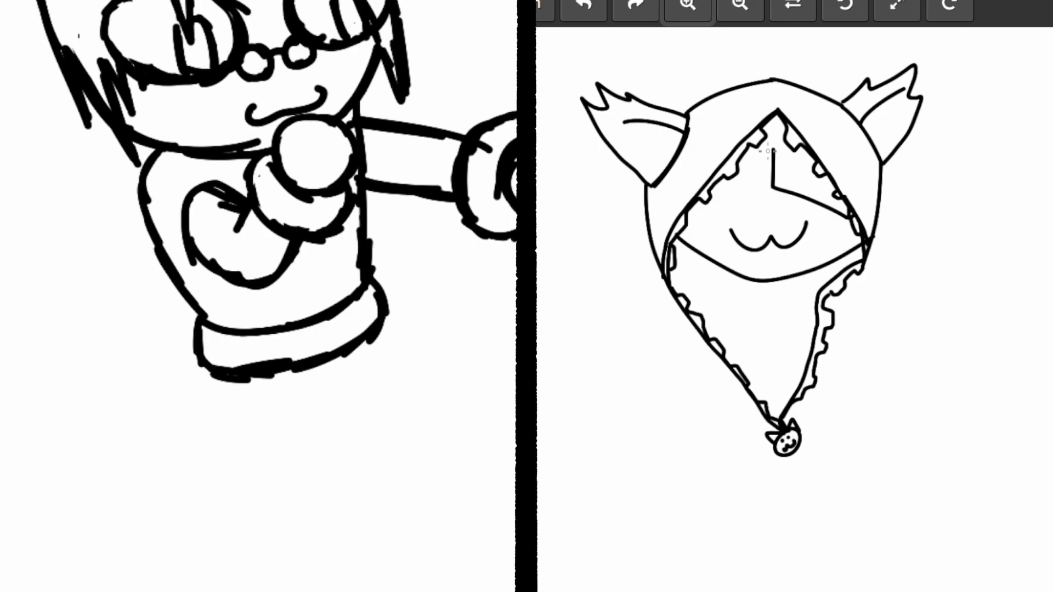
{"action": "left_click_drag", "start_coordinate": [771, 158], "coordinate": [748, 159]}
{"action": "key", "text": "ctrl+z"}
Draw a hanging front panel with two tassels below the spiky-haired figure's belt and add fringe strands inside the hood
{"action": "mouse_move", "coordinate": [283, 371]}
{"action": "left_mouse_down"}
{"action": "mouse_move", "coordinate": [311, 406]}
{"action": "mouse_move", "coordinate": [314, 482]}
{"action": "left_mouse_up"}
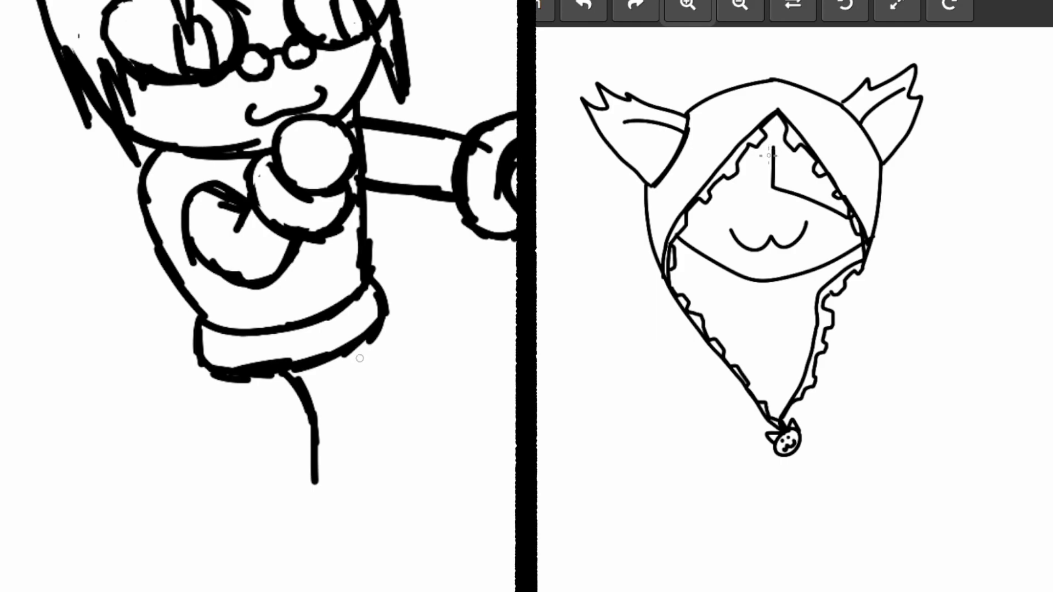
{"action": "left_click_drag", "start_coordinate": [737, 163], "coordinate": [768, 159]}
{"action": "left_click_drag", "start_coordinate": [356, 352], "coordinate": [396, 437]}
{"action": "left_click_drag", "start_coordinate": [801, 147], "coordinate": [805, 197]}
{"action": "left_click_drag", "start_coordinate": [395, 437], "coordinate": [404, 465]}
{"action": "mouse_move", "coordinate": [313, 460]}
{"action": "left_mouse_down"}
{"action": "mouse_move", "coordinate": [306, 520]}
{"action": "mouse_move", "coordinate": [309, 506]}
{"action": "mouse_move", "coordinate": [319, 539]}
{"action": "mouse_move", "coordinate": [395, 529]}
{"action": "mouse_move", "coordinate": [379, 524]}
{"action": "mouse_move", "coordinate": [410, 497]}
{"action": "mouse_move", "coordinate": [405, 454]}
{"action": "mouse_move", "coordinate": [411, 483]}
{"action": "left_mouse_up"}
{"action": "mouse_move", "coordinate": [303, 537]}
{"action": "left_mouse_down"}
{"action": "mouse_move", "coordinate": [319, 576]}
{"action": "mouse_move", "coordinate": [332, 570]}
{"action": "left_mouse_up"}
{"action": "mouse_move", "coordinate": [408, 508]}
{"action": "left_mouse_down"}
{"action": "mouse_move", "coordinate": [431, 543]}
{"action": "mouse_move", "coordinate": [425, 530]}
{"action": "mouse_move", "coordinate": [413, 534]}
{"action": "left_mouse_up"}
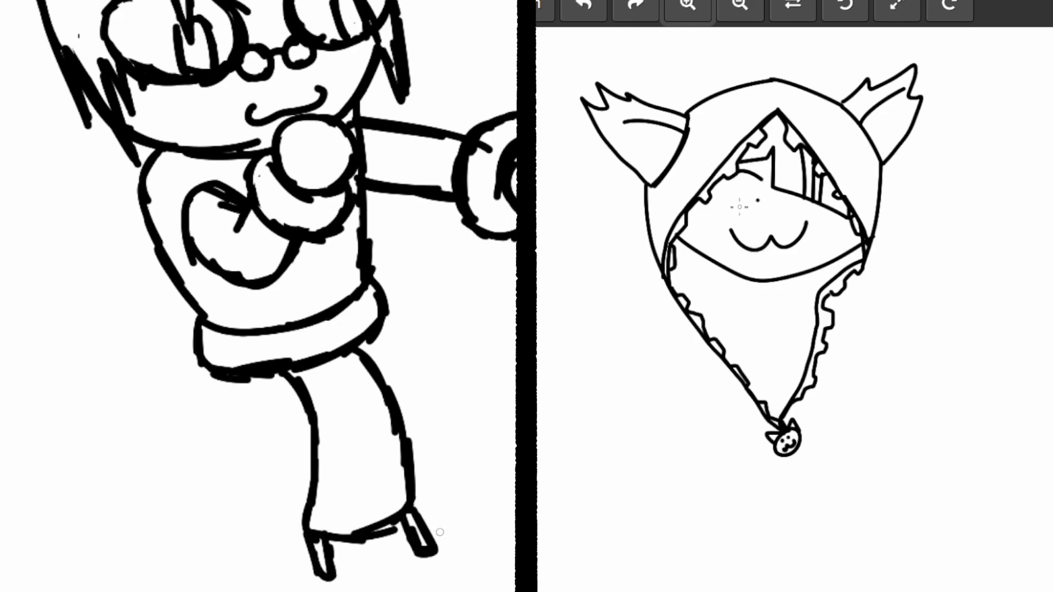
Draw the spiky-haired figure's bulging standing leg beside the front panel and its other leg kicking out sideways from the belt
{"action": "mouse_move", "coordinate": [203, 368]}
{"action": "left_mouse_down"}
{"action": "mouse_move", "coordinate": [161, 449]}
{"action": "mouse_move", "coordinate": [186, 507]}
{"action": "mouse_move", "coordinate": [223, 537]}
{"action": "mouse_move", "coordinate": [288, 509]}
{"action": "mouse_move", "coordinate": [287, 470]}
{"action": "left_mouse_up"}
{"action": "mouse_move", "coordinate": [275, 444]}
{"action": "left_mouse_down"}
{"action": "mouse_move", "coordinate": [250, 425]}
{"action": "mouse_move", "coordinate": [280, 437]}
{"action": "mouse_move", "coordinate": [296, 400]}
{"action": "left_mouse_up"}
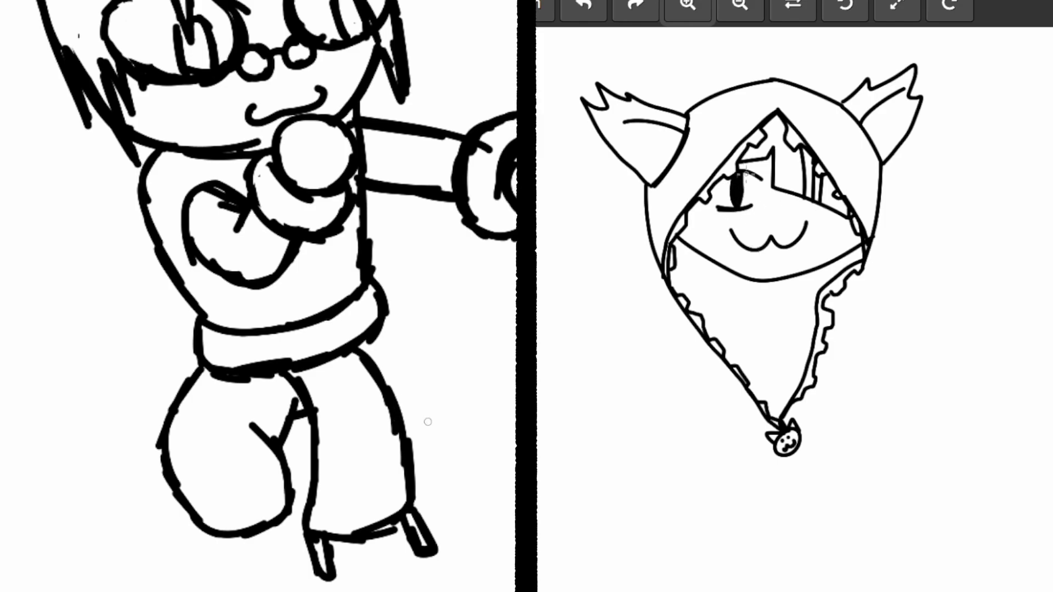
{"action": "left_click_drag", "start_coordinate": [384, 323], "coordinate": [494, 382]}
{"action": "left_click_drag", "start_coordinate": [387, 317], "coordinate": [516, 300]}
{"action": "left_click_drag", "start_coordinate": [396, 406], "coordinate": [499, 425]}
{"action": "left_click_drag", "start_coordinate": [428, 410], "coordinate": [516, 401]}
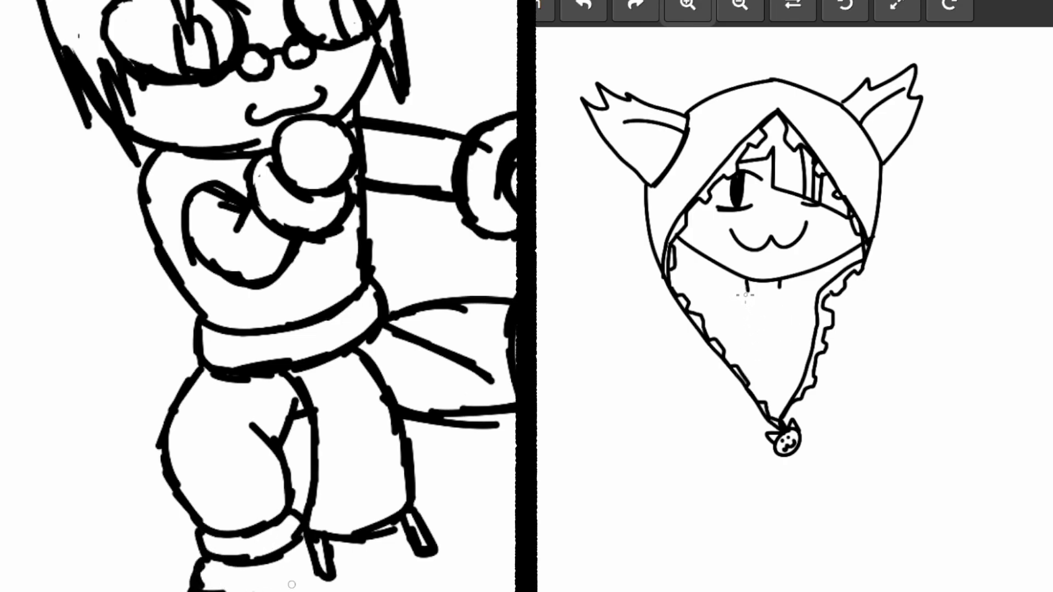
Draw the hooded character's shoulder line beside the neck and a pointed lock of hair hanging beside the patterned trim
{"action": "left_click_drag", "start_coordinate": [748, 284], "coordinate": [719, 301]}
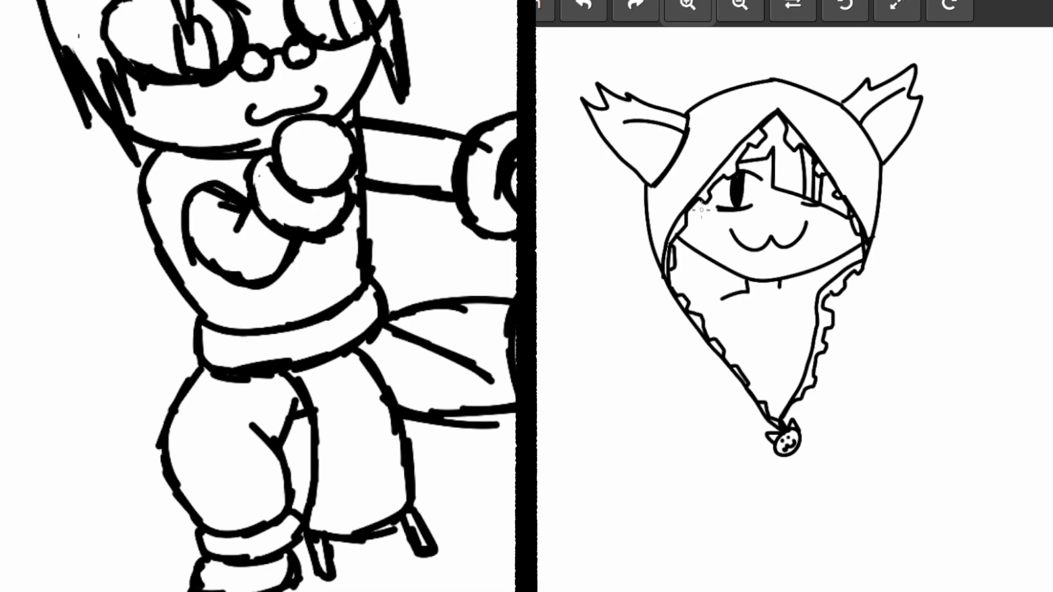
{"action": "left_click_drag", "start_coordinate": [699, 196], "coordinate": [709, 272]}
{"action": "key", "text": "ctrl+z"}
{"action": "left_click_drag", "start_coordinate": [700, 197], "coordinate": [721, 307]}
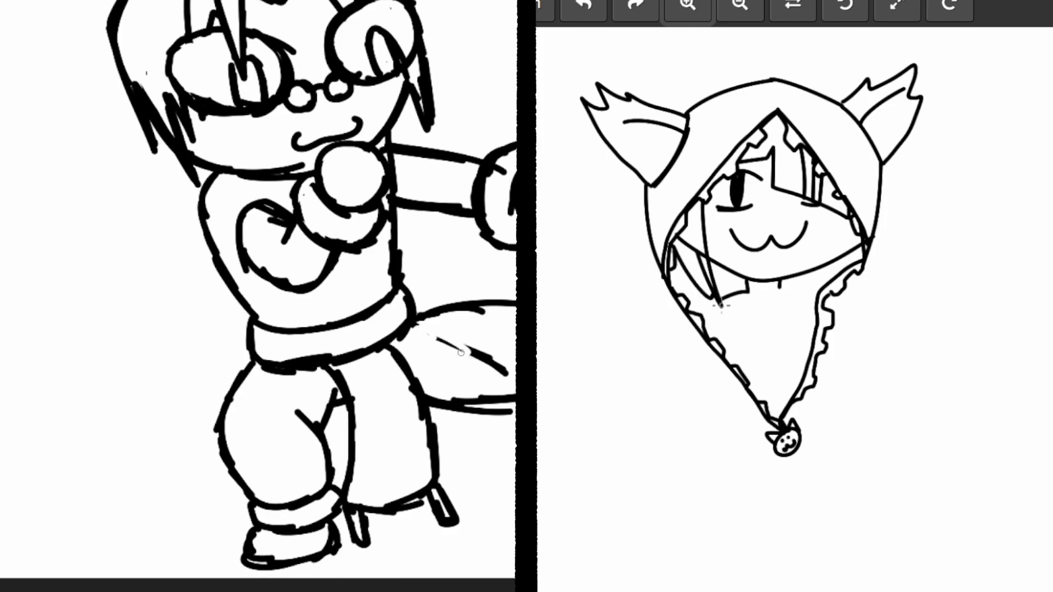
{"action": "left_click_drag", "start_coordinate": [677, 244], "coordinate": [730, 315]}
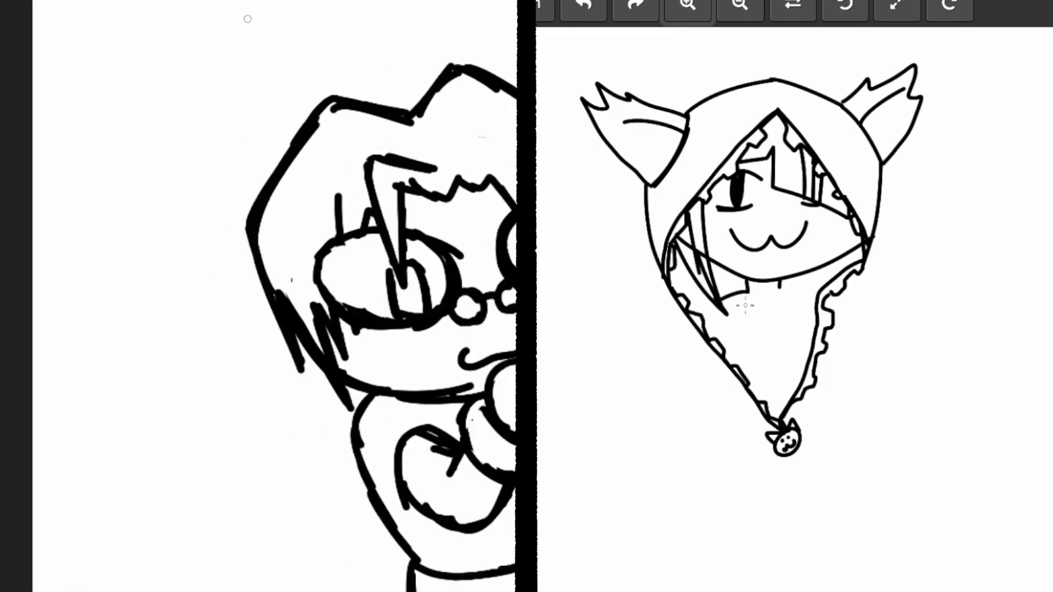
Draw a matching pointed hair lock on the other side of the hooded face and cat ears on the spiky-haired head
{"action": "left_click_drag", "start_coordinate": [848, 222], "coordinate": [856, 266]}
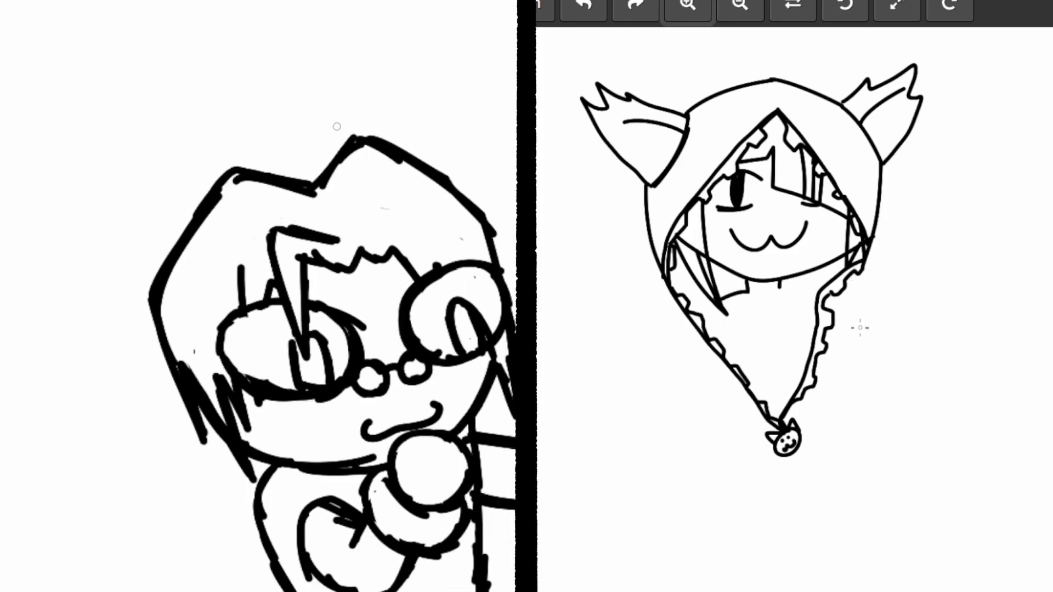
{"action": "key", "text": "ctrl+z"}
{"action": "mouse_move", "coordinate": [848, 219]}
{"action": "left_mouse_down"}
{"action": "mouse_move", "coordinate": [839, 332]}
{"action": "mouse_move", "coordinate": [855, 272]}
{"action": "mouse_move", "coordinate": [855, 294]}
{"action": "left_mouse_up"}
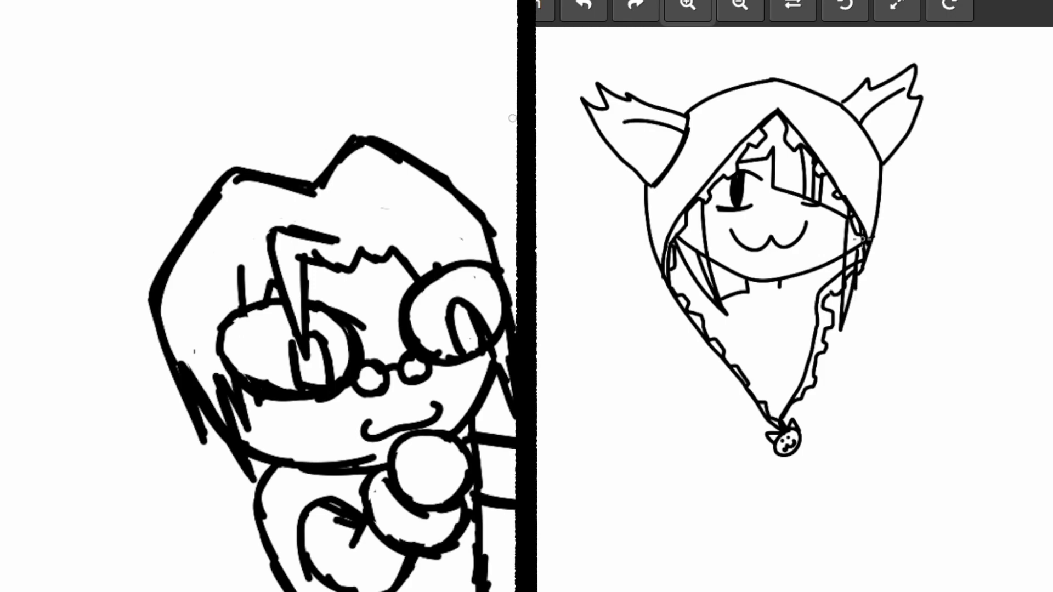
{"action": "key", "text": "ctrl+z"}
{"action": "left_click_drag", "start_coordinate": [864, 244], "coordinate": [856, 290]}
{"action": "mouse_move", "coordinate": [398, 136]}
{"action": "left_mouse_down"}
{"action": "mouse_move", "coordinate": [387, 142]}
{"action": "mouse_move", "coordinate": [434, 116]}
{"action": "mouse_move", "coordinate": [447, 89]}
{"action": "mouse_move", "coordinate": [471, 112]}
{"action": "mouse_move", "coordinate": [485, 156]}
{"action": "mouse_move", "coordinate": [469, 200]}
{"action": "mouse_move", "coordinate": [405, 125]}
{"action": "left_mouse_up"}
{"action": "mouse_move", "coordinate": [219, 192]}
{"action": "left_mouse_down"}
{"action": "mouse_move", "coordinate": [106, 170]}
{"action": "mouse_move", "coordinate": [82, 193]}
{"action": "mouse_move", "coordinate": [79, 218]}
{"action": "left_mouse_up"}
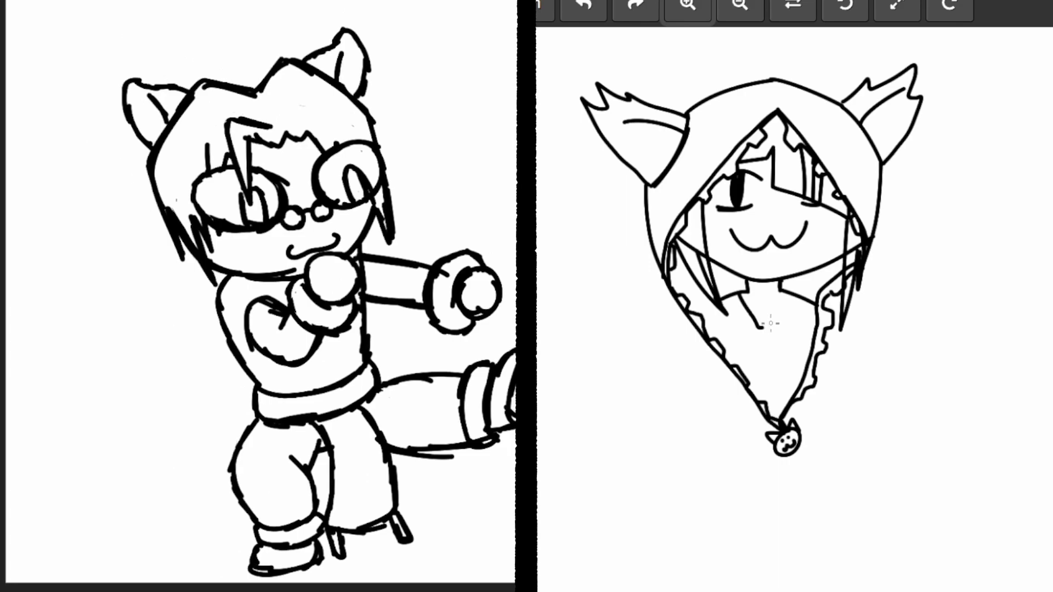
Draw the hooded character's V-shaped neckline and cropped top, with the upper arm and waist outlined inside the hood's opening
{"action": "left_click_drag", "start_coordinate": [756, 321], "coordinate": [770, 332]}
{"action": "left_click_drag", "start_coordinate": [782, 293], "coordinate": [772, 332]}
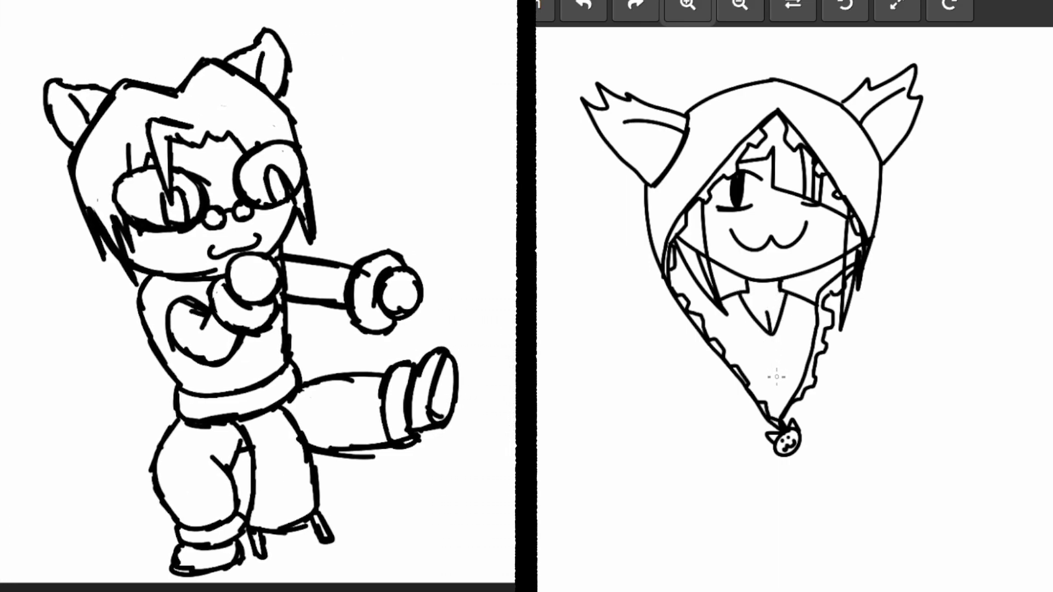
{"action": "left_click_drag", "start_coordinate": [732, 294], "coordinate": [744, 331]}
{"action": "key", "text": "ctrl+z"}
{"action": "left_click_drag", "start_coordinate": [730, 293], "coordinate": [735, 331]}
{"action": "key", "text": "ctrl+z"}
{"action": "mouse_move", "coordinate": [728, 291]}
{"action": "left_mouse_down"}
{"action": "mouse_move", "coordinate": [734, 351]}
{"action": "mouse_move", "coordinate": [793, 355]}
{"action": "mouse_move", "coordinate": [820, 324]}
{"action": "left_mouse_up"}
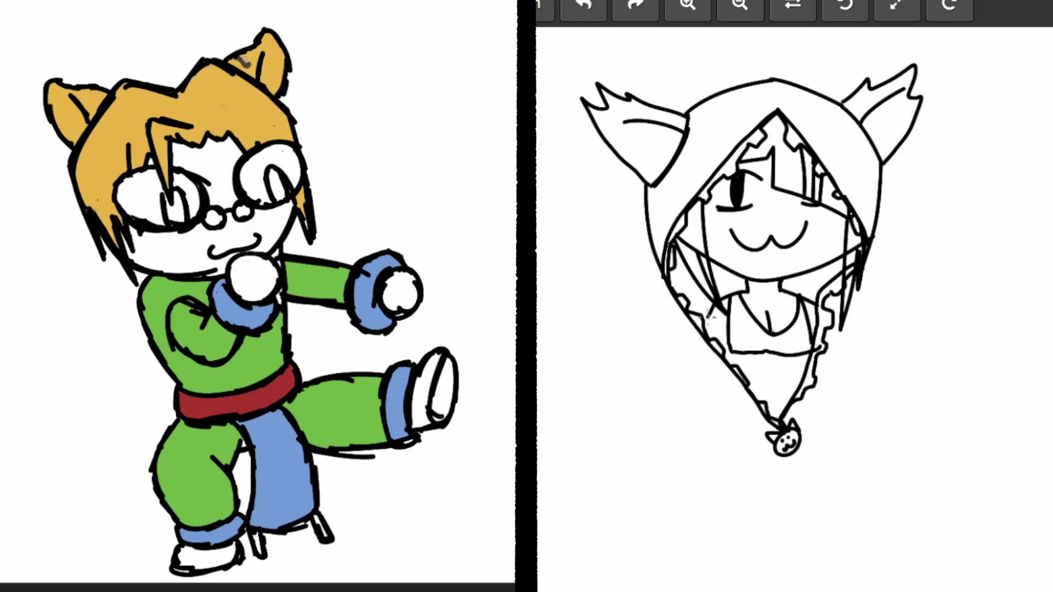
{"action": "left_click_drag", "start_coordinate": [714, 305], "coordinate": [695, 317]}
{"action": "left_click_drag", "start_coordinate": [726, 338], "coordinate": [734, 353]}
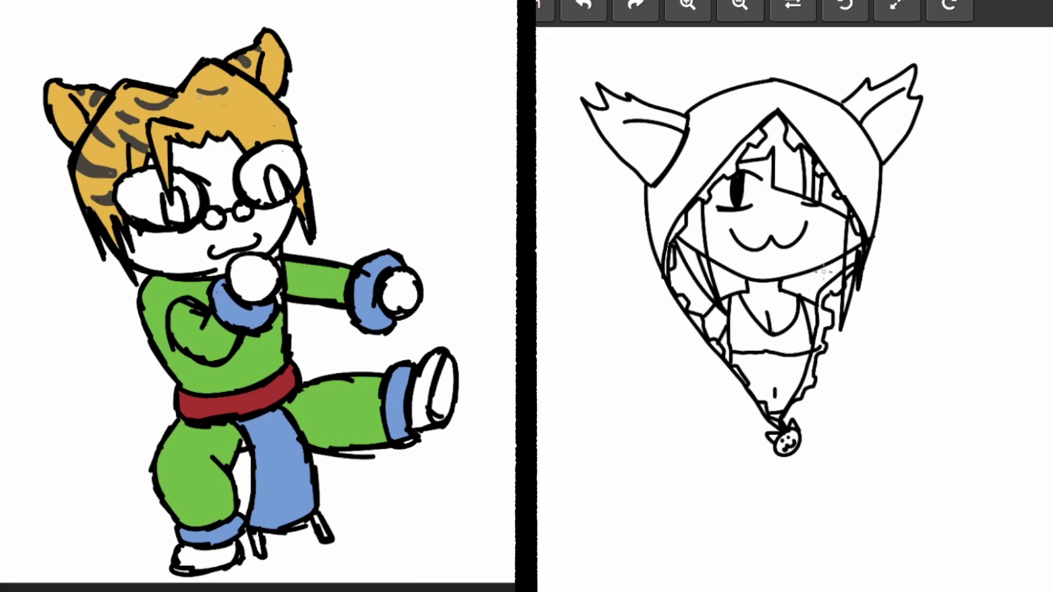
Draw a long wide sleeve with a rounded end sloping outward from one side of the hood's trim
{"action": "scroll", "coordinate": [694, 303], "scroll_direction": "down", "scroll_amount": 2}
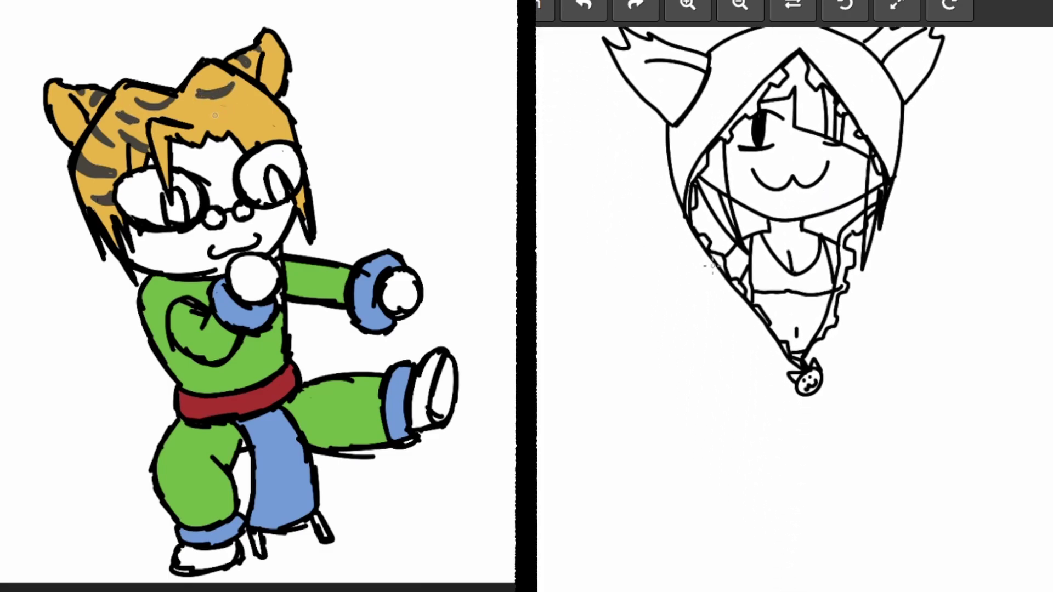
{"action": "mouse_move", "coordinate": [704, 255]}
{"action": "left_mouse_down"}
{"action": "mouse_move", "coordinate": [707, 316]}
{"action": "mouse_move", "coordinate": [692, 399]}
{"action": "left_mouse_up"}
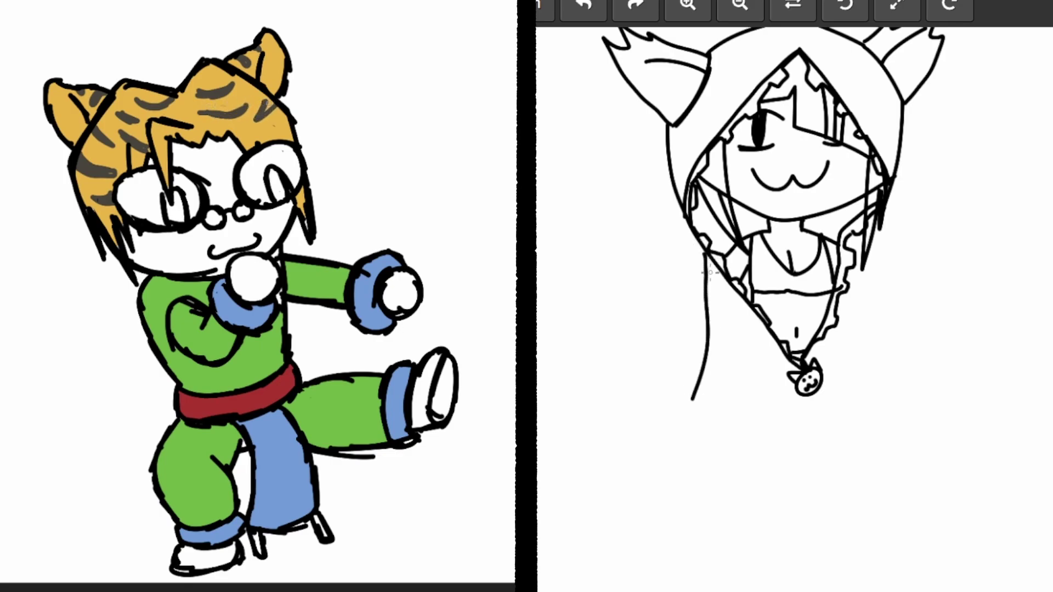
{"action": "key", "text": "ctrl+z"}
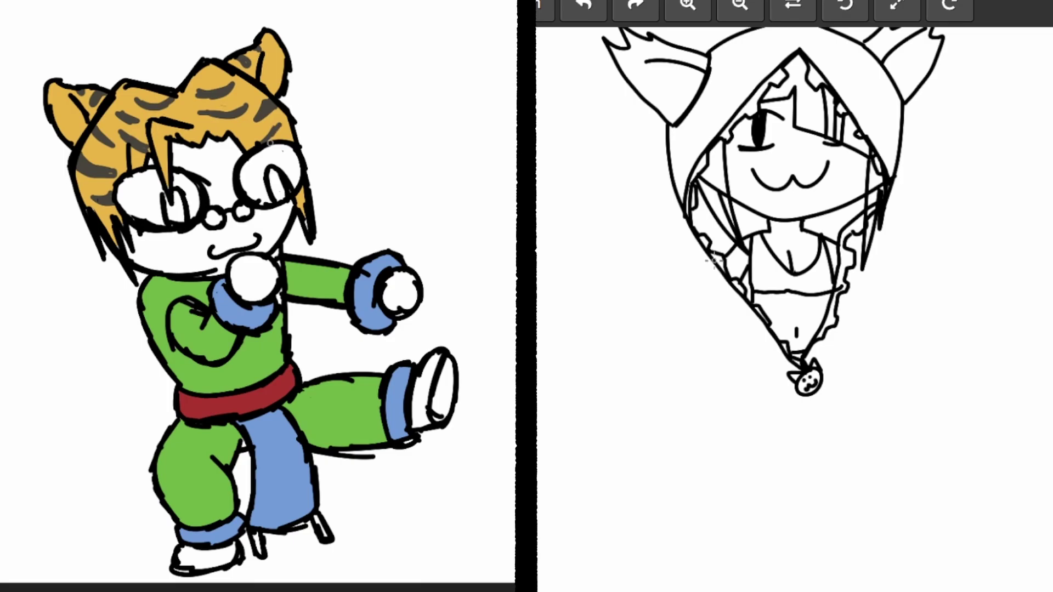
{"action": "mouse_move", "coordinate": [708, 263]}
{"action": "left_mouse_down"}
{"action": "mouse_move", "coordinate": [704, 279]}
{"action": "mouse_move", "coordinate": [688, 277]}
{"action": "mouse_move", "coordinate": [636, 418]}
{"action": "mouse_move", "coordinate": [670, 466]}
{"action": "mouse_move", "coordinate": [699, 464]}
{"action": "left_mouse_up"}
{"action": "key", "text": "ctrl+z"}
{"action": "left_click_drag", "start_coordinate": [716, 426], "coordinate": [758, 315]}
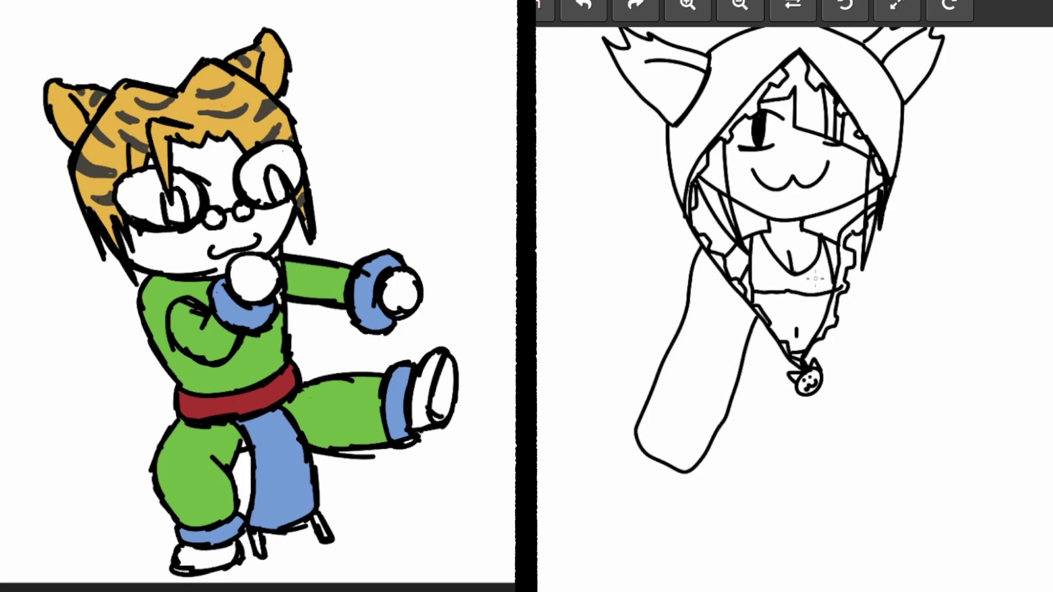
Draw the second long sleeve on the opposite side and add a small cuff at the end of each sleeve
{"action": "mouse_move", "coordinate": [853, 246]}
{"action": "left_mouse_down"}
{"action": "mouse_move", "coordinate": [992, 445]}
{"action": "mouse_move", "coordinate": [988, 467]}
{"action": "mouse_move", "coordinate": [916, 472]}
{"action": "mouse_move", "coordinate": [843, 367]}
{"action": "left_mouse_up"}
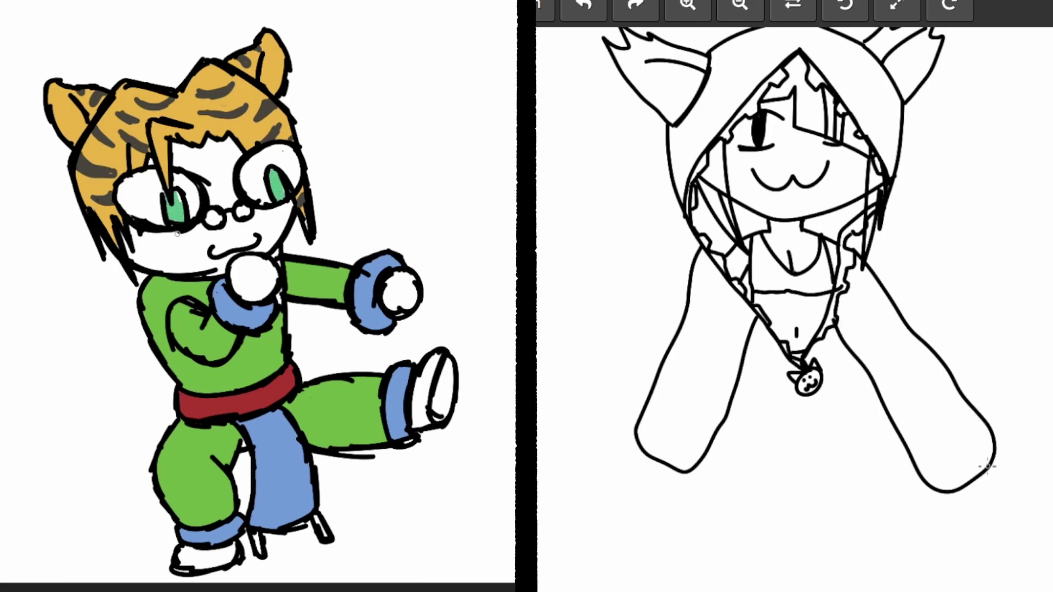
{"action": "left_click_drag", "start_coordinate": [996, 473], "coordinate": [963, 496]}
{"action": "mouse_move", "coordinate": [635, 455]}
{"action": "left_mouse_down"}
{"action": "mouse_move", "coordinate": [661, 473]}
{"action": "mouse_move", "coordinate": [679, 467]}
{"action": "left_mouse_up"}
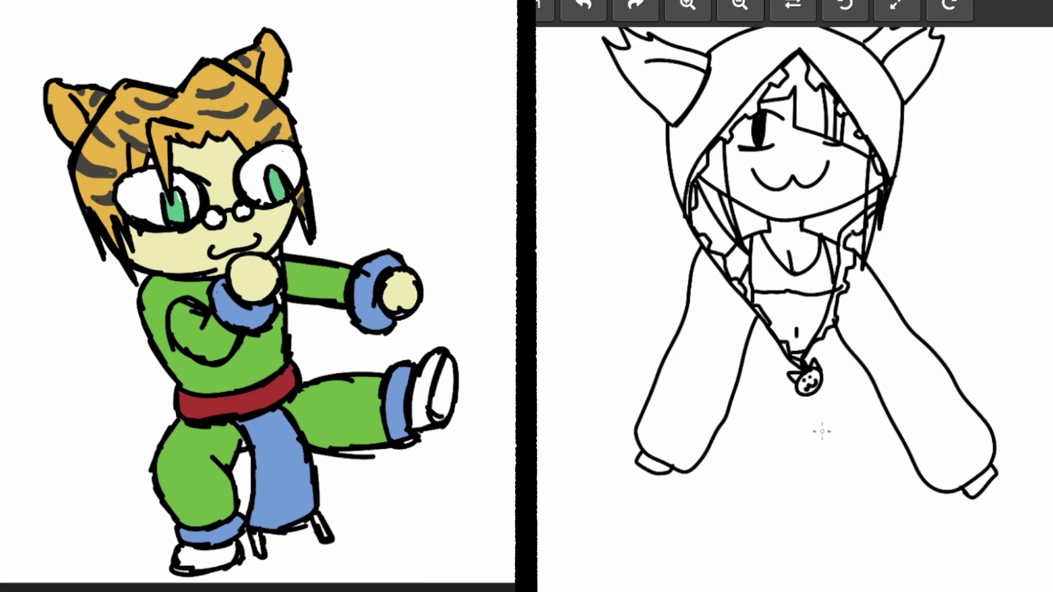
Draw the hooded character's loose lower body as two flared legs and mark off a foot at each end
{"action": "mouse_move", "coordinate": [737, 374]}
{"action": "left_mouse_down"}
{"action": "mouse_move", "coordinate": [746, 453]}
{"action": "mouse_move", "coordinate": [720, 518]}
{"action": "mouse_move", "coordinate": [679, 560]}
{"action": "mouse_move", "coordinate": [686, 572]}
{"action": "mouse_move", "coordinate": [793, 551]}
{"action": "mouse_move", "coordinate": [812, 511]}
{"action": "mouse_move", "coordinate": [812, 553]}
{"action": "mouse_move", "coordinate": [953, 545]}
{"action": "mouse_move", "coordinate": [955, 513]}
{"action": "left_mouse_up"}
{"action": "left_click_drag", "start_coordinate": [900, 493], "coordinate": [885, 401]}
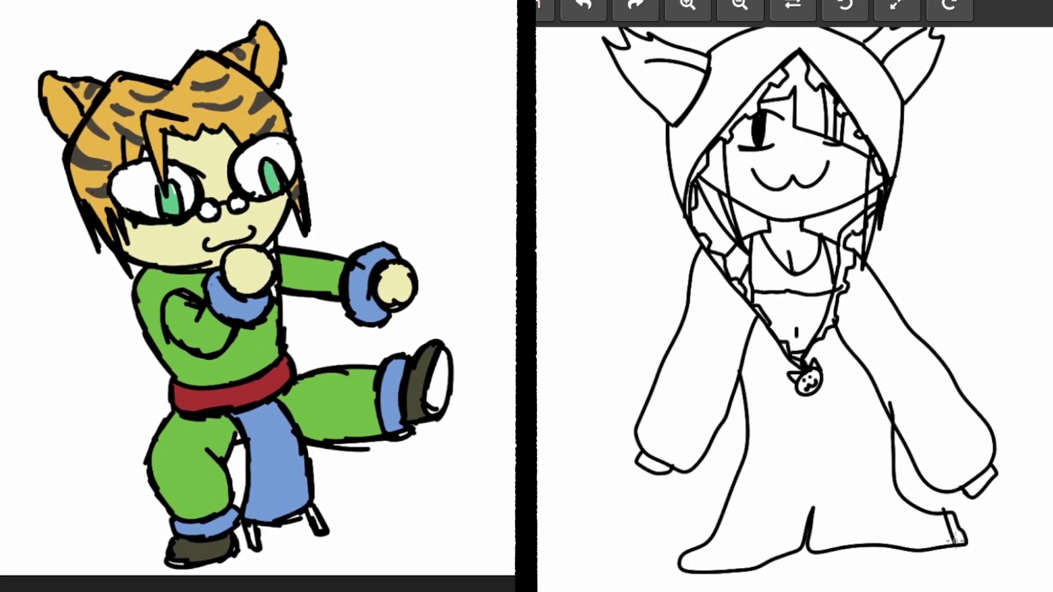
{"action": "left_click_drag", "start_coordinate": [947, 515], "coordinate": [951, 547]}
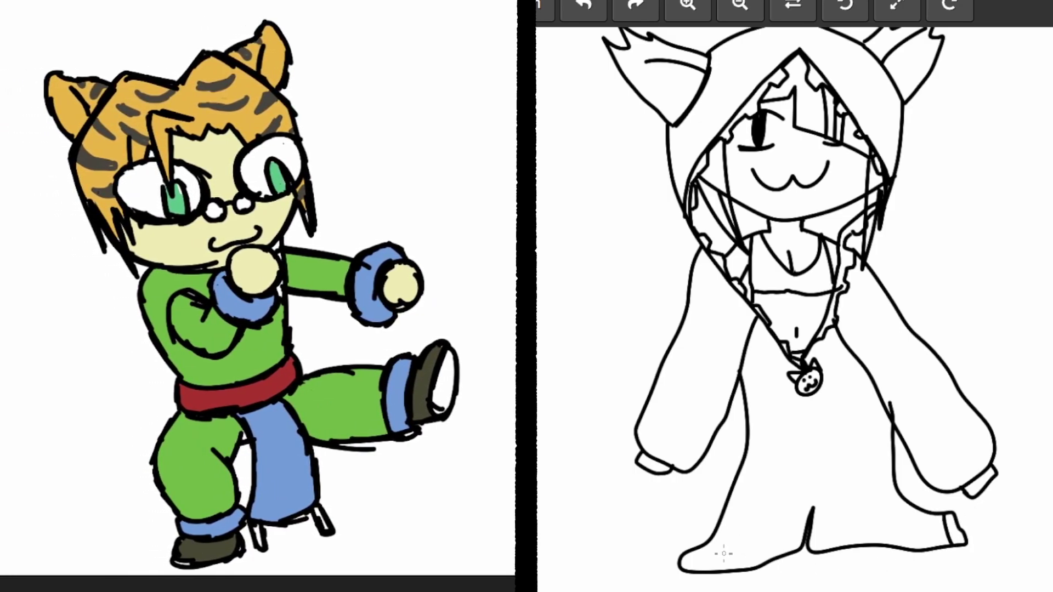
{"action": "left_click_drag", "start_coordinate": [698, 549], "coordinate": [712, 563]}
{"action": "mouse_move", "coordinate": [931, 292]}
{"action": "left_mouse_down"}
{"action": "mouse_move", "coordinate": [932, 376]}
{"action": "mouse_move", "coordinate": [931, 220]}
{"action": "mouse_move", "coordinate": [919, 258]}
{"action": "mouse_move", "coordinate": [968, 373]}
{"action": "mouse_move", "coordinate": [963, 254]}
{"action": "mouse_move", "coordinate": [952, 395]}
{"action": "mouse_move", "coordinate": [960, 312]}
{"action": "left_mouse_up"}
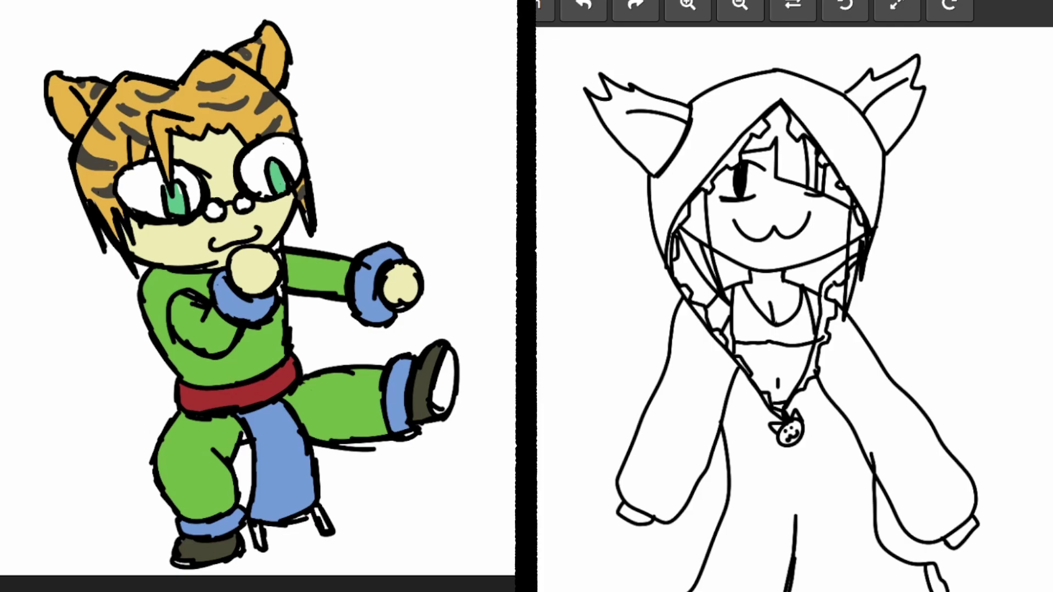
{"action": "mouse_move", "coordinate": [909, 265]}
{"action": "left_mouse_down"}
{"action": "mouse_move", "coordinate": [874, 395]}
{"action": "mouse_move", "coordinate": [896, 152]}
{"action": "mouse_move", "coordinate": [862, 395]}
{"action": "mouse_move", "coordinate": [895, 205]}
{"action": "mouse_move", "coordinate": [886, 233]}
{"action": "left_mouse_up"}
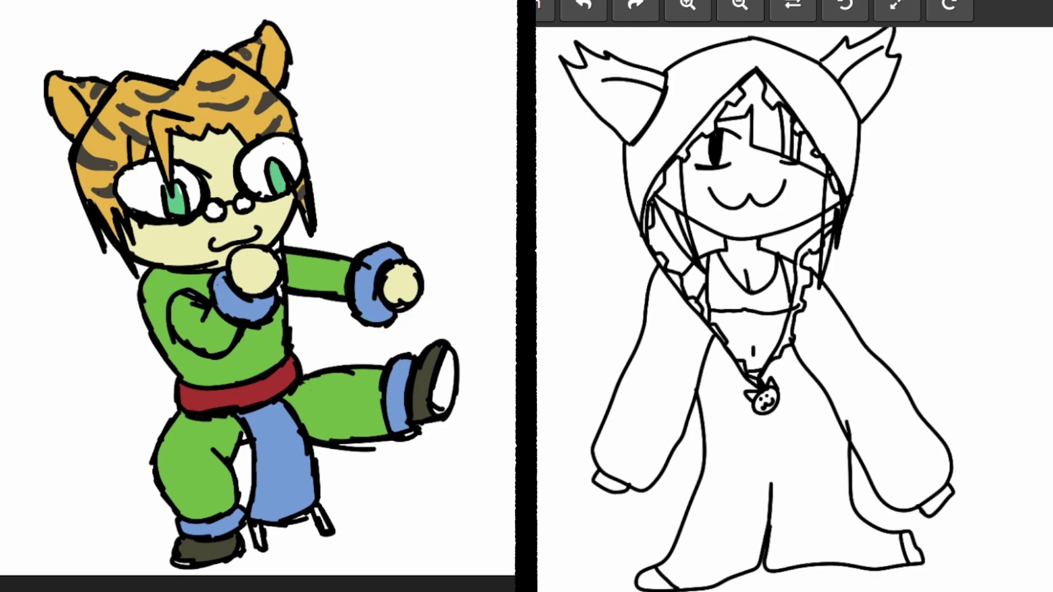
{"action": "left_click", "coordinate": [787, 215]}
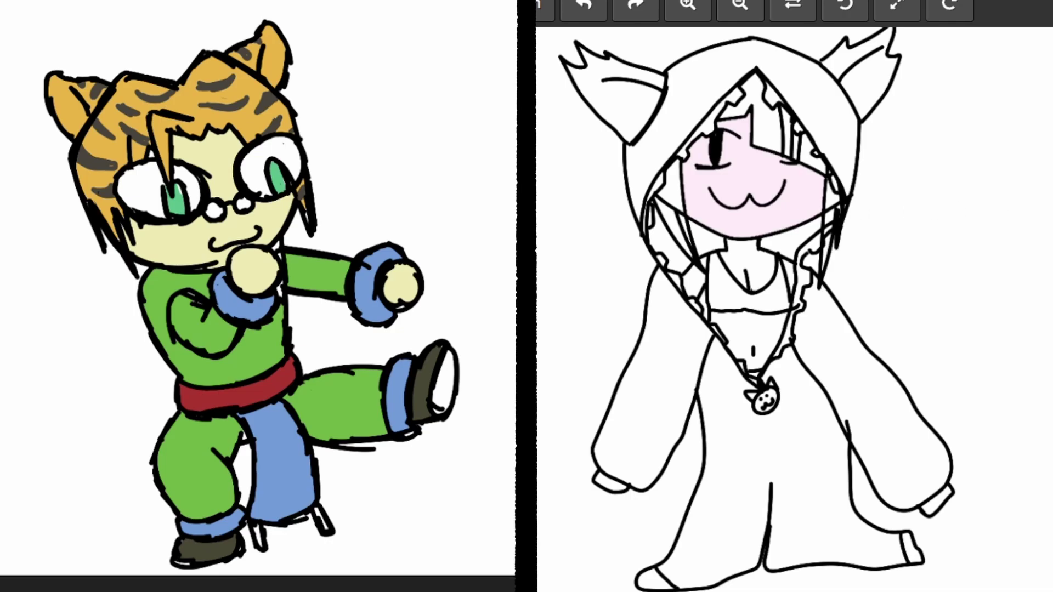
{"action": "key", "text": "ctrl+z"}
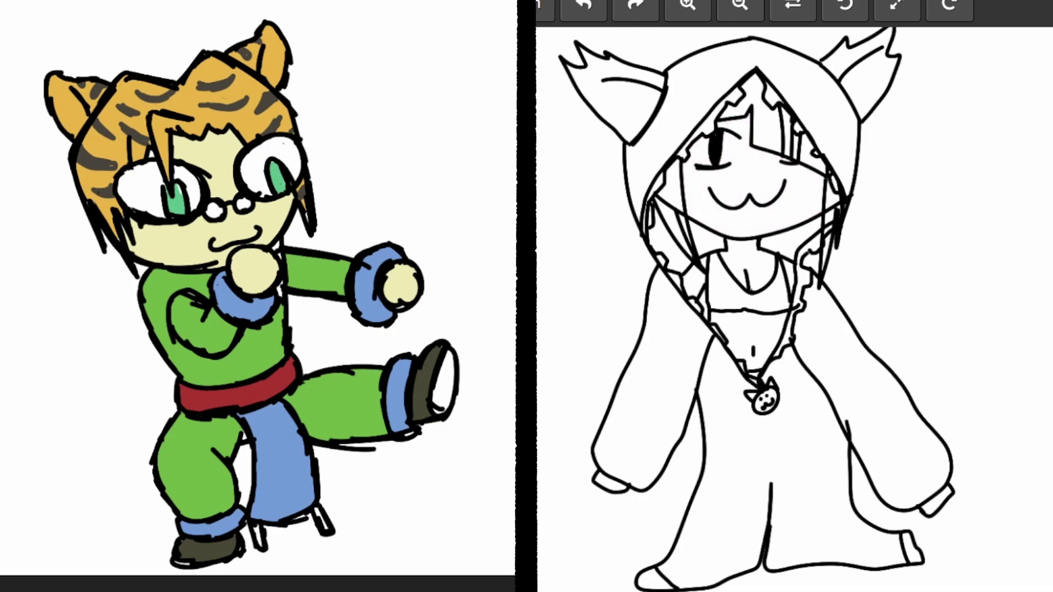
{"action": "left_click", "coordinate": [798, 213]}
{"action": "key", "text": "ctrl+z"}
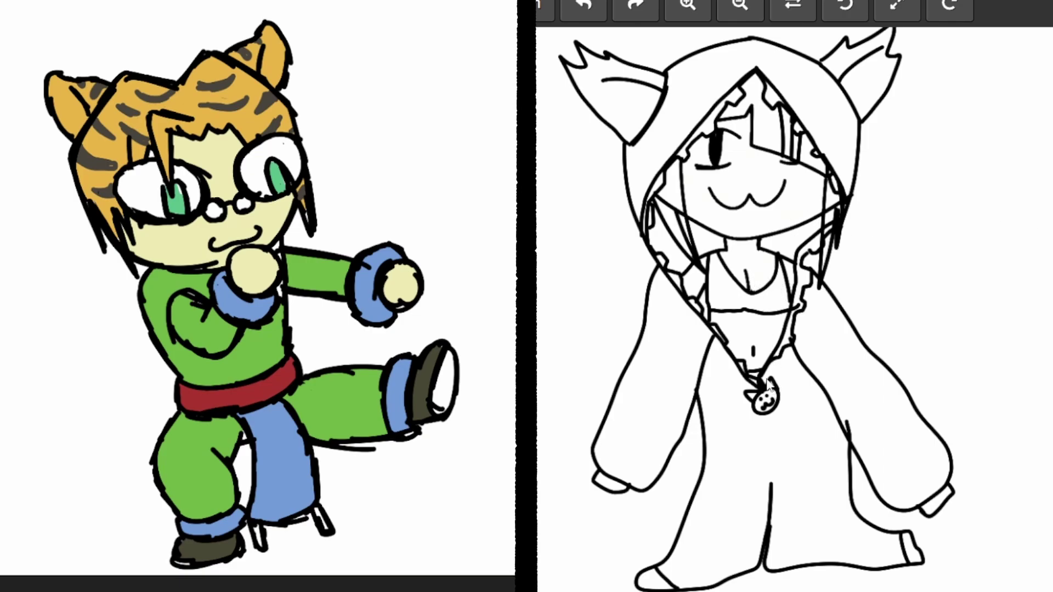
{"action": "left_click", "coordinate": [768, 224]}
{"action": "key", "text": "ctrl+z"}
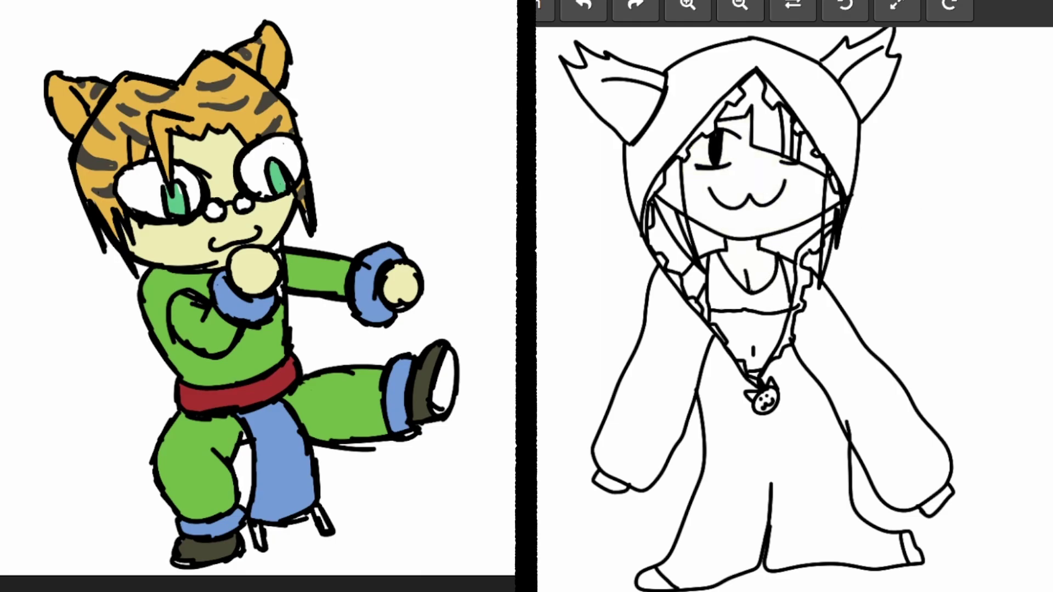
Fill the hooded character's face, chest, belly and arm with a pale cream skin tone
{"action": "left_click", "coordinate": [807, 212]}
{"action": "left_click", "coordinate": [766, 280]}
{"action": "left_click", "coordinate": [768, 335]}
{"action": "left_click", "coordinate": [695, 284]}
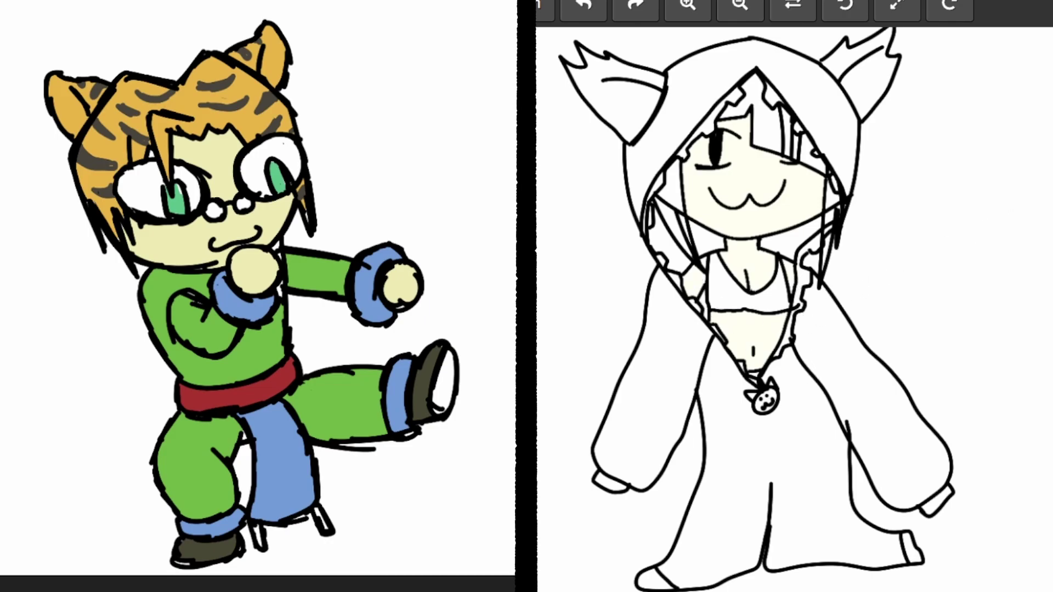
Fill the hooded character's side locks and fringe with black, leaving a narrow streak in the fringe uncoloured
{"action": "left_click", "coordinate": [671, 192]}
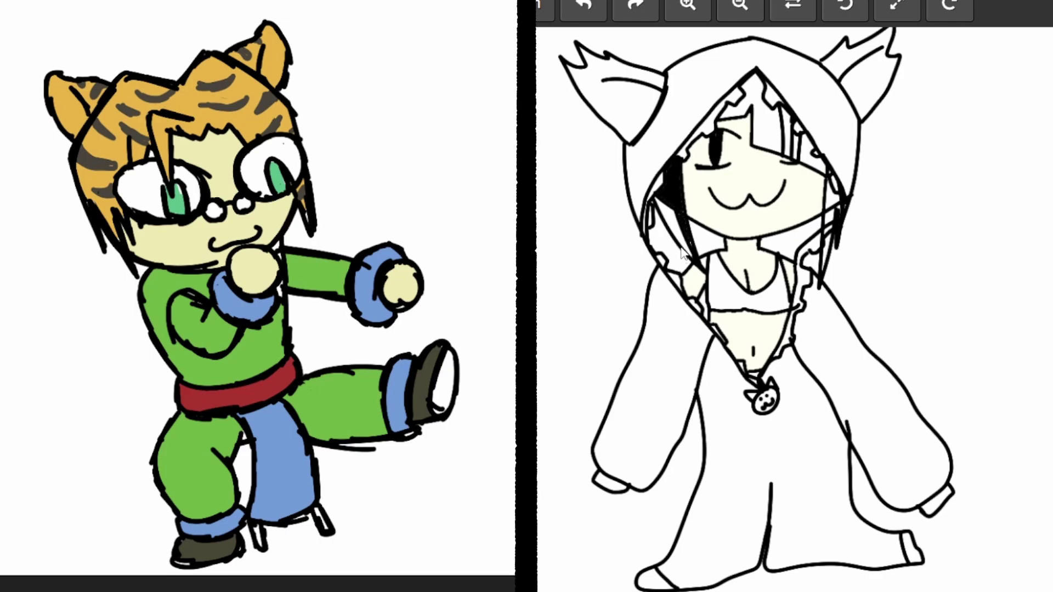
{"action": "left_click", "coordinate": [677, 231]}
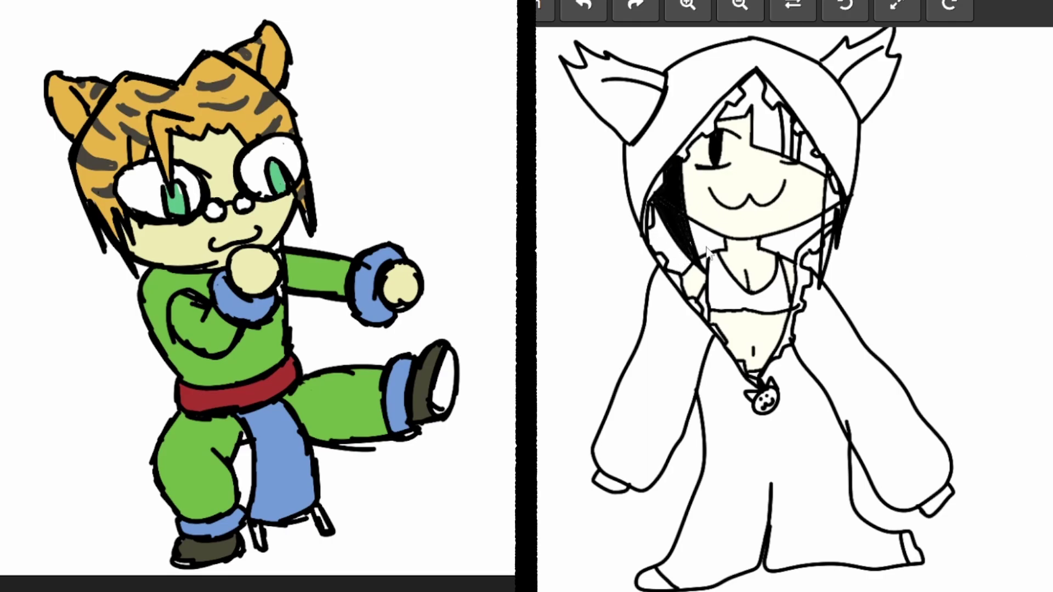
{"action": "left_click", "coordinate": [751, 106]}
{"action": "left_click", "coordinate": [815, 160]}
{"action": "left_click", "coordinate": [836, 197]}
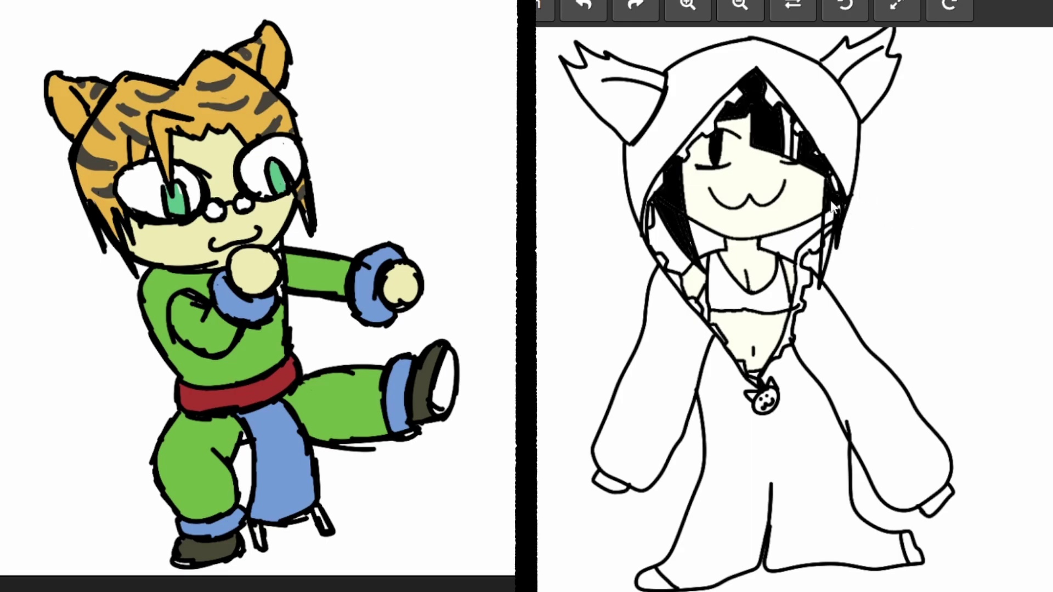
{"action": "left_click", "coordinate": [830, 225]}
{"action": "left_click", "coordinate": [826, 246]}
Fill the narrow streak in the black fringe with bright pink
{"action": "left_click", "coordinate": [791, 154]}
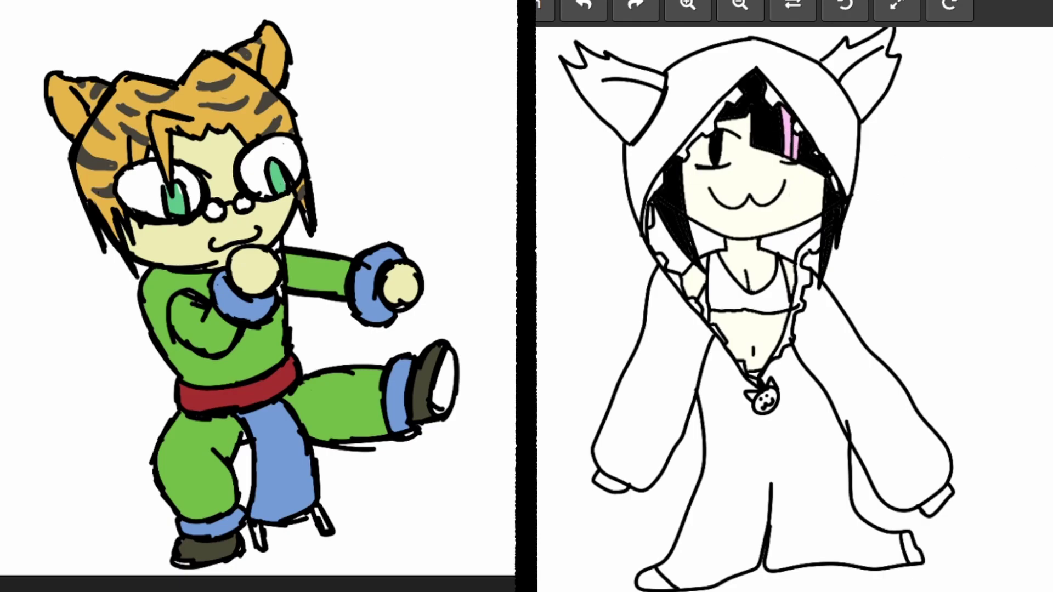
{"action": "left_click", "coordinate": [788, 143]}
{"action": "left_click", "coordinate": [799, 147]}
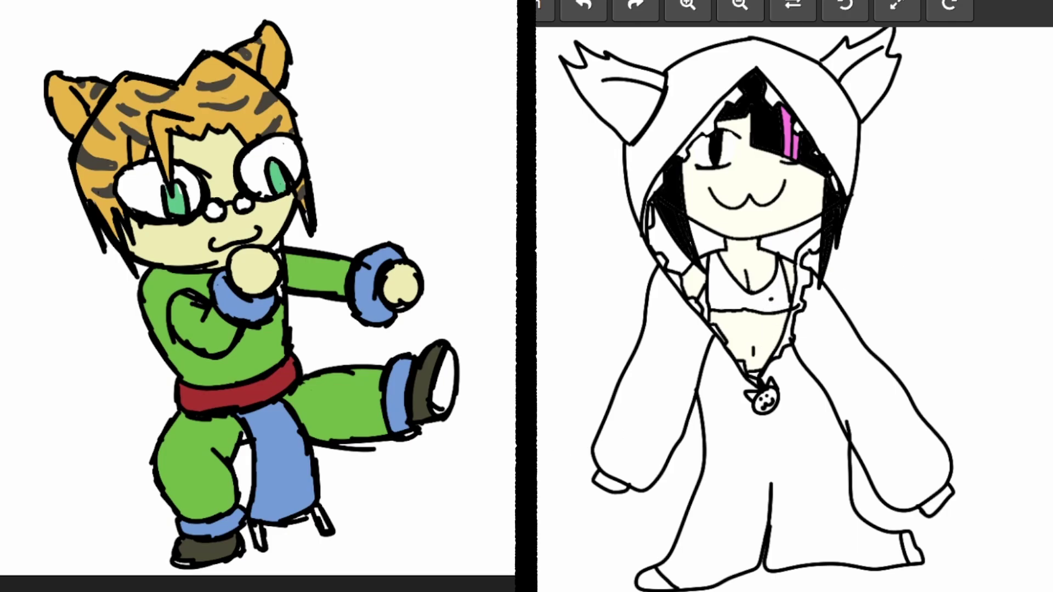
Fill the hooded character's cropped top with black and the hood lining around the neck and arm with dark purple
{"action": "left_click", "coordinate": [775, 299]}
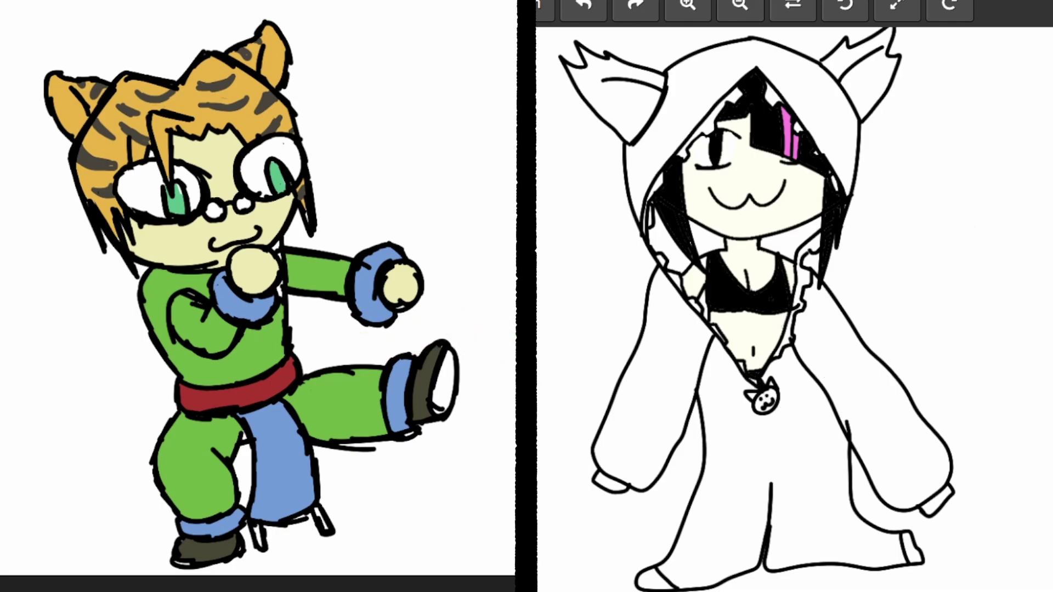
{"action": "left_click", "coordinate": [795, 241]}
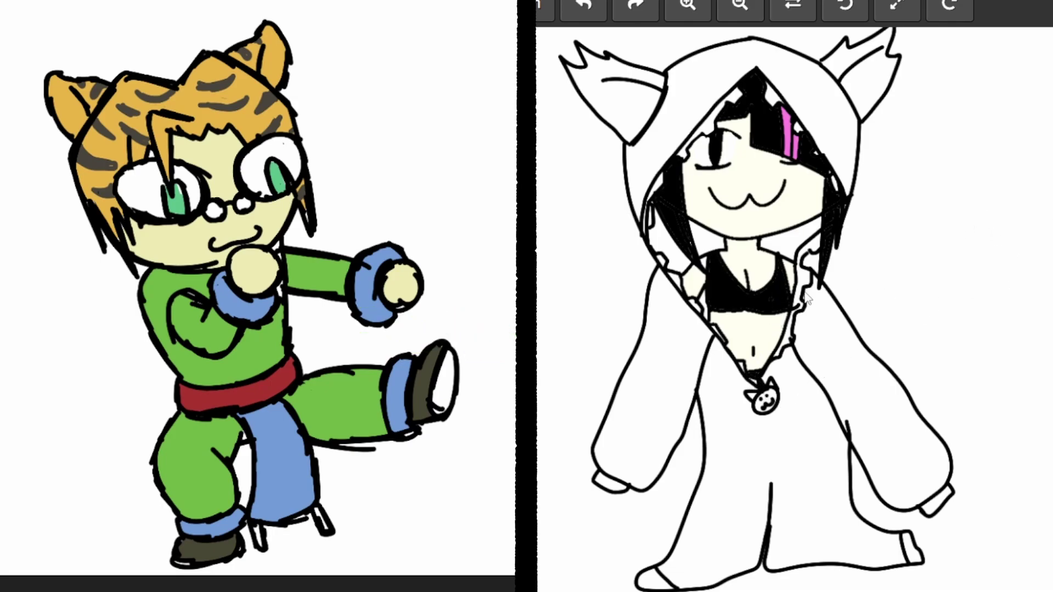
{"action": "left_click", "coordinate": [709, 241]}
{"action": "left_click", "coordinate": [680, 272]}
{"action": "left_click", "coordinate": [705, 303]}
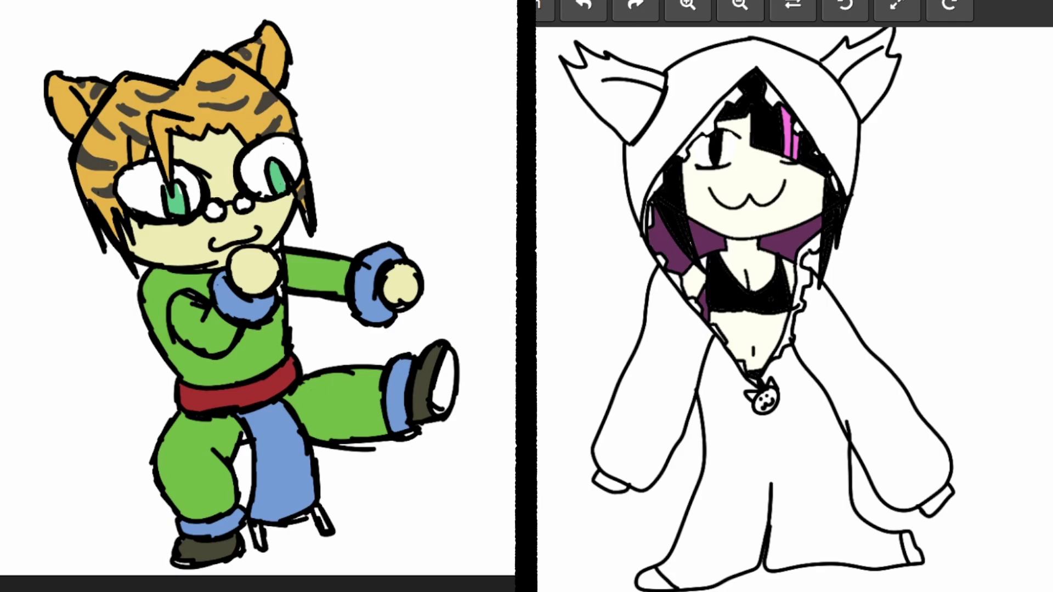
Fill the hood, both sleeves and the body of the hooded character's outfit with light pink
{"action": "left_click", "coordinate": [823, 104]}
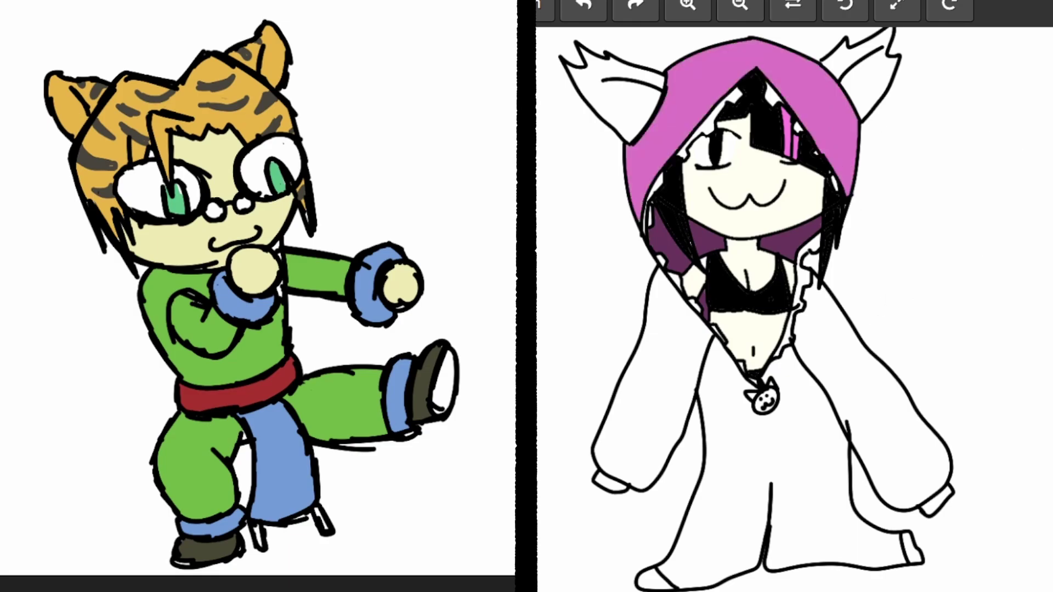
{"action": "key", "text": "ctrl+z"}
{"action": "left_click", "coordinate": [822, 106]}
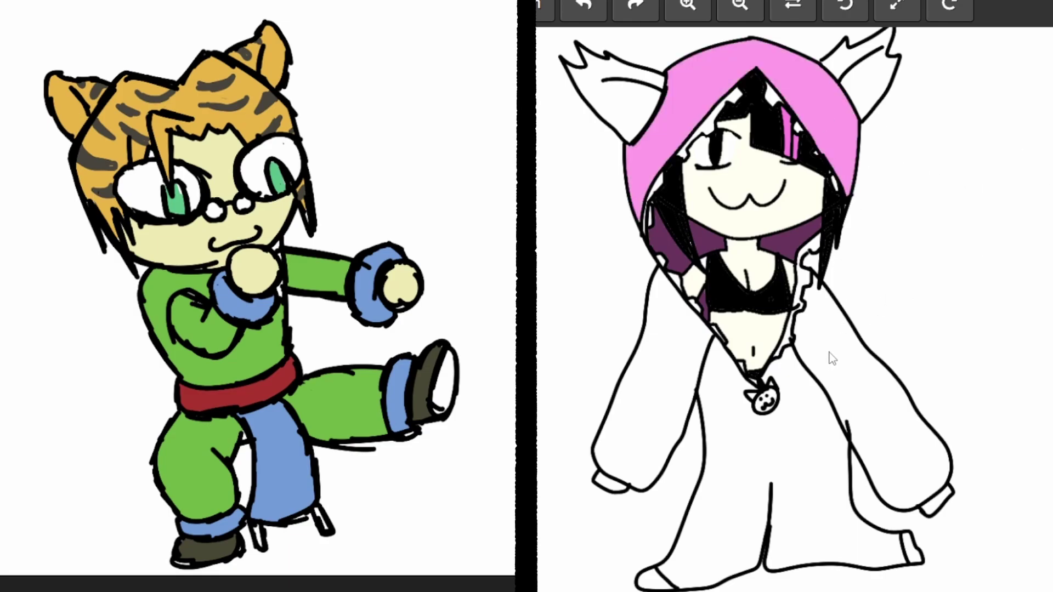
{"action": "left_click", "coordinate": [833, 355]}
{"action": "left_click", "coordinate": [787, 444]}
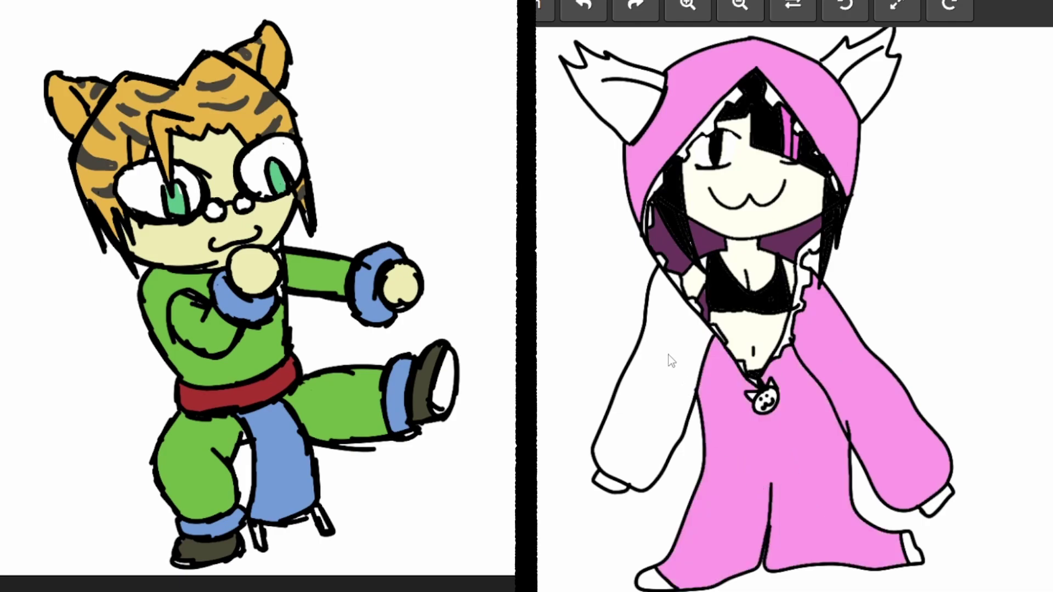
{"action": "left_click", "coordinate": [670, 358]}
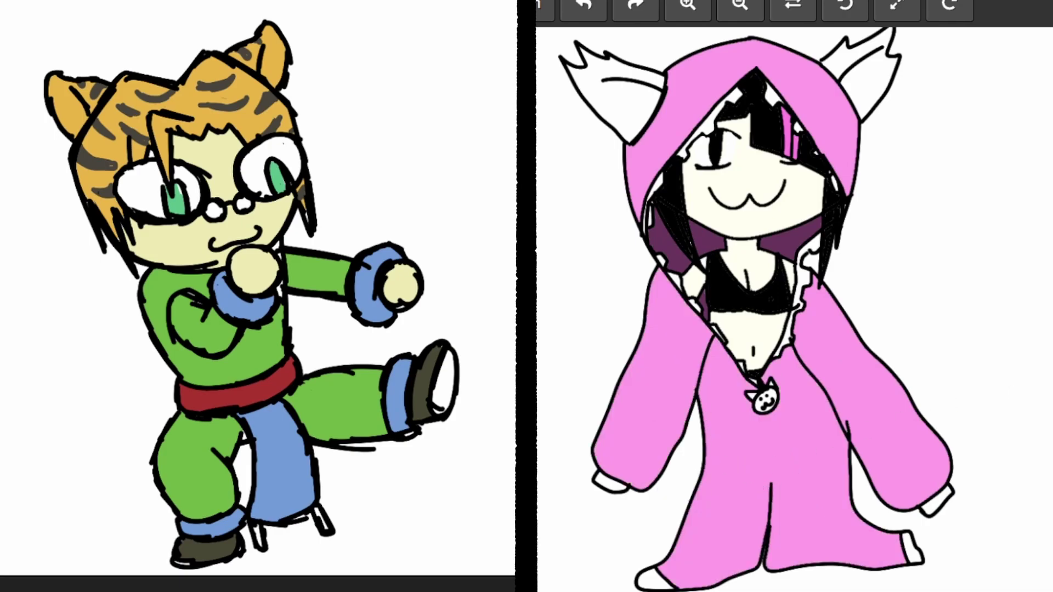
Fill the hooded character's two hands and two feet with a paler pink than the outfit
{"action": "left_click", "coordinate": [936, 500]}
{"action": "left_click", "coordinate": [912, 555]}
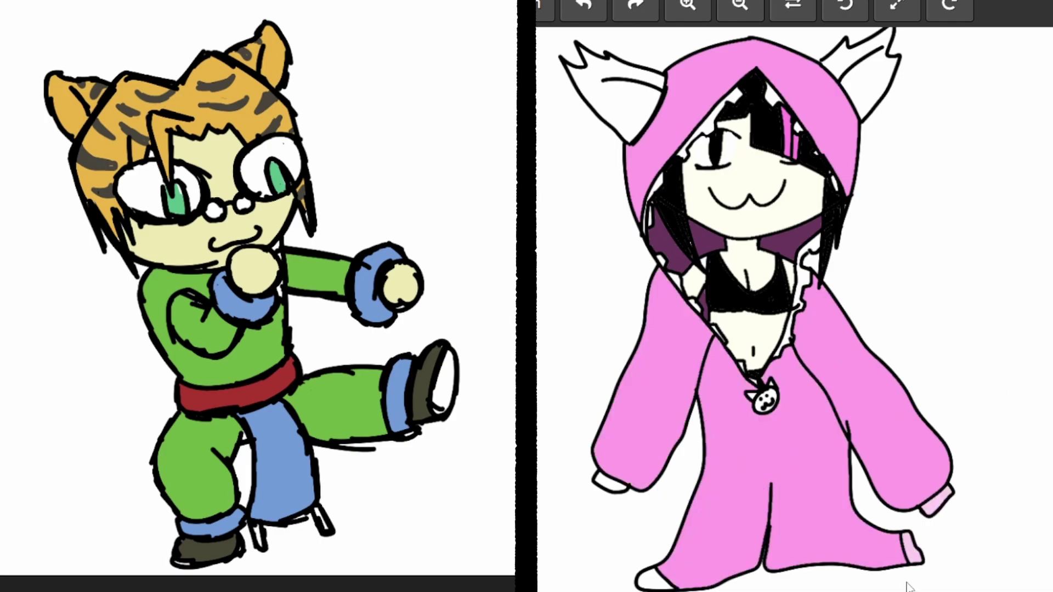
{"action": "left_click", "coordinate": [657, 578]}
{"action": "left_click", "coordinate": [609, 484]}
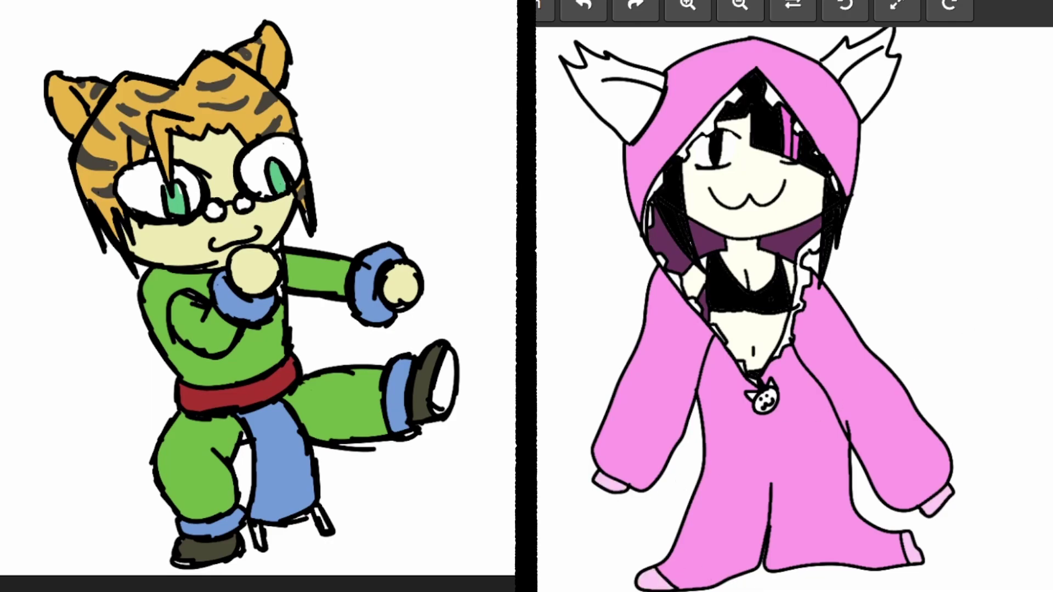
Fill both cat ears on the hood with black and paint a ragged bright pink inner-ear patch on each
{"action": "left_click_drag", "start_coordinate": [883, 251], "coordinate": [900, 364]}
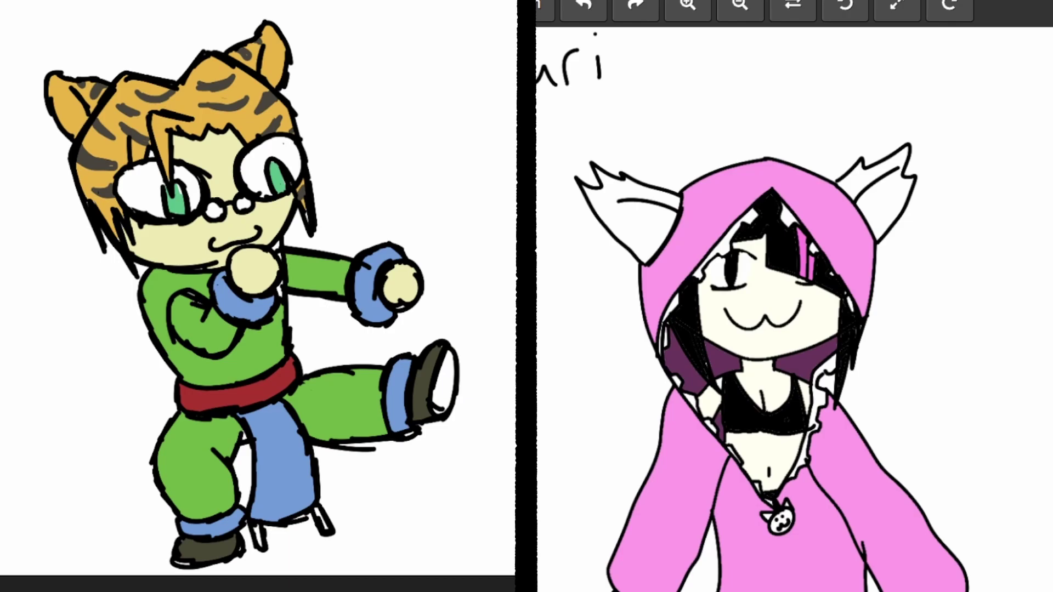
{"action": "left_click", "coordinate": [865, 189]}
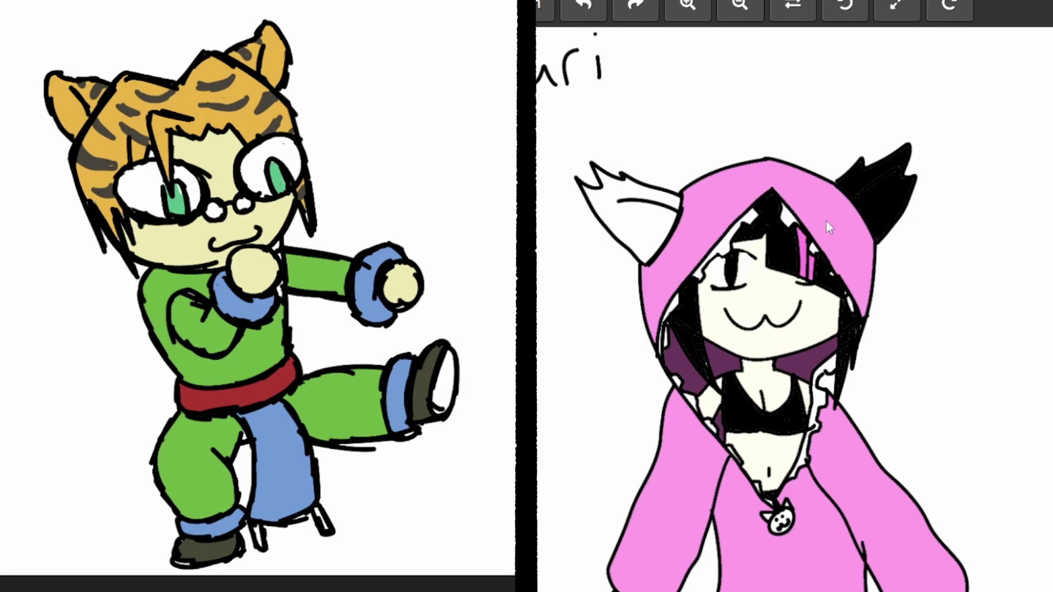
{"action": "left_click", "coordinate": [661, 208]}
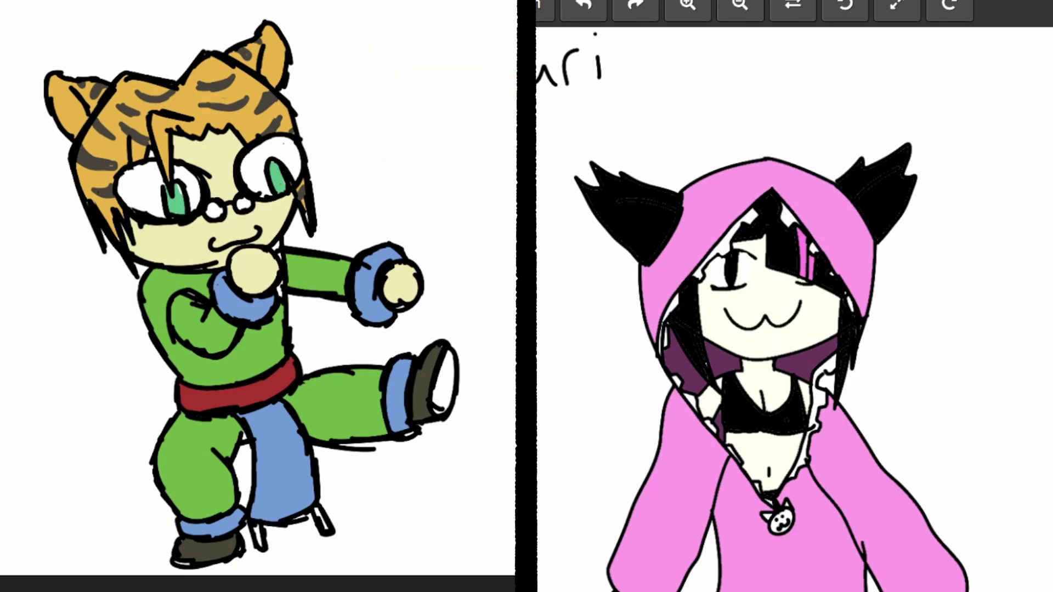
{"action": "mouse_move", "coordinate": [888, 171]}
{"action": "left_mouse_down"}
{"action": "mouse_move", "coordinate": [856, 190]}
{"action": "mouse_move", "coordinate": [887, 181]}
{"action": "mouse_move", "coordinate": [864, 192]}
{"action": "mouse_move", "coordinate": [883, 189]}
{"action": "mouse_move", "coordinate": [863, 214]}
{"action": "mouse_move", "coordinate": [866, 189]}
{"action": "mouse_move", "coordinate": [862, 203]}
{"action": "mouse_move", "coordinate": [873, 203]}
{"action": "left_mouse_up"}
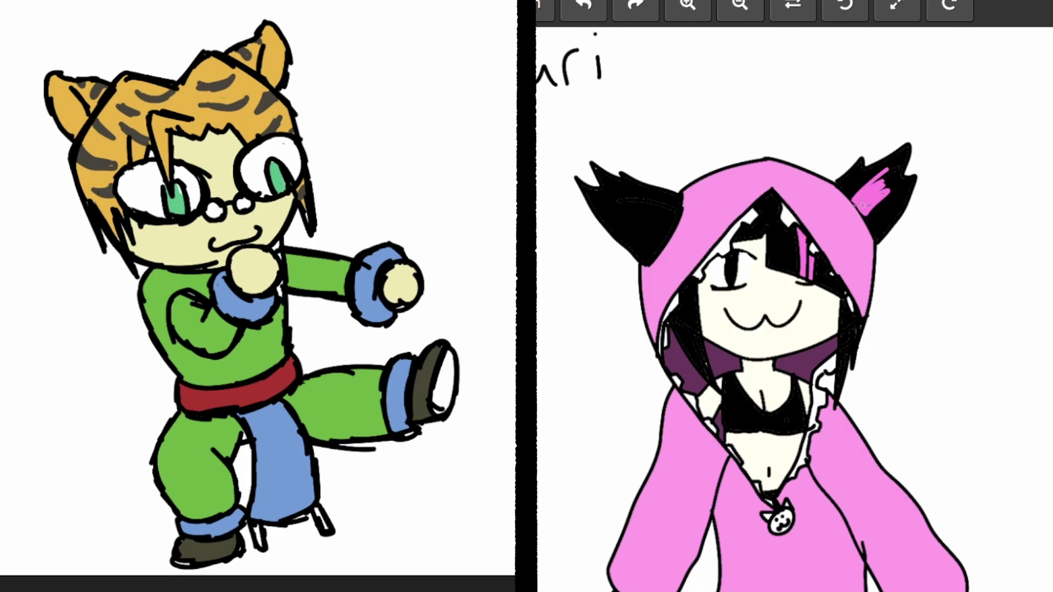
{"action": "mouse_move", "coordinate": [680, 215]}
{"action": "left_mouse_down"}
{"action": "mouse_move", "coordinate": [635, 199]}
{"action": "mouse_move", "coordinate": [672, 214]}
{"action": "mouse_move", "coordinate": [642, 213]}
{"action": "mouse_move", "coordinate": [674, 215]}
{"action": "mouse_move", "coordinate": [629, 227]}
{"action": "mouse_move", "coordinate": [672, 222]}
{"action": "mouse_move", "coordinate": [646, 227]}
{"action": "mouse_move", "coordinate": [670, 226]}
{"action": "left_mouse_up"}
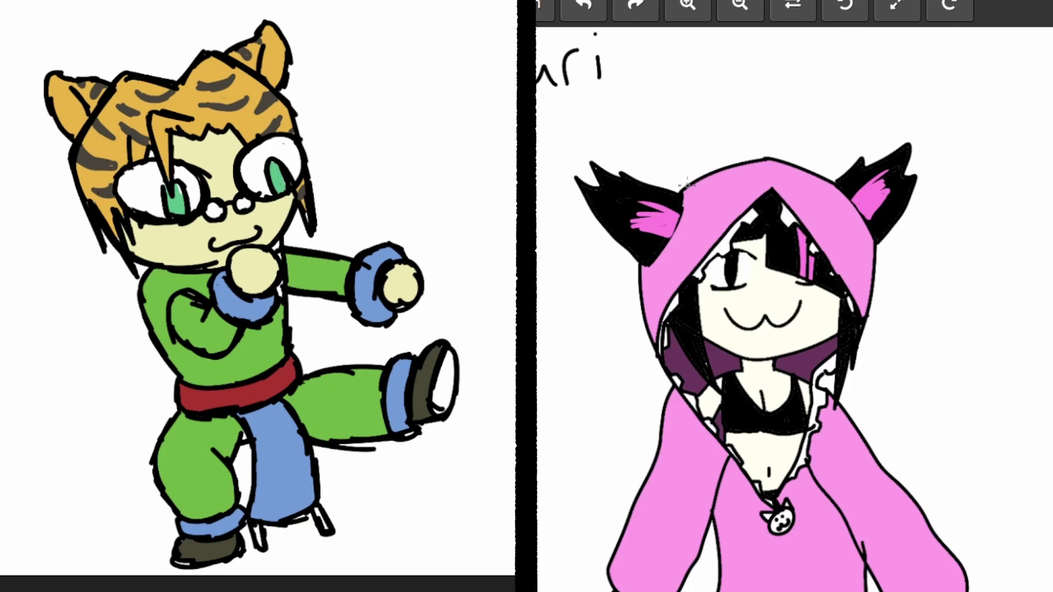
Draw a curled cat tail passing behind the hooded character's sleeve and fill its two visible parts with black
{"action": "scroll", "coordinate": [989, 336], "scroll_direction": "down", "scroll_amount": 3}
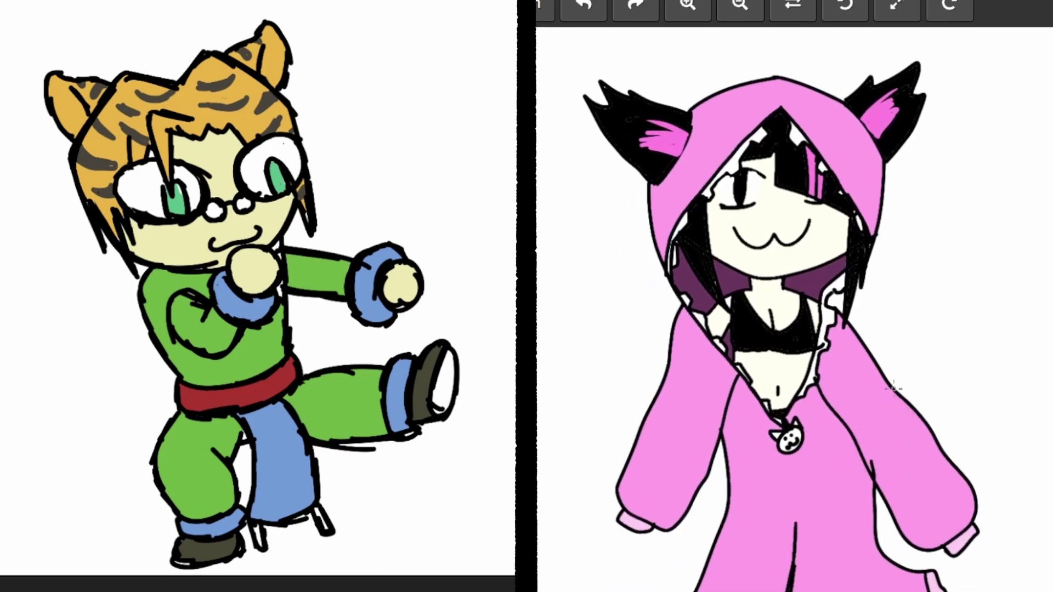
{"action": "mouse_move", "coordinate": [729, 497]}
{"action": "left_mouse_down"}
{"action": "mouse_move", "coordinate": [704, 483]}
{"action": "mouse_move", "coordinate": [727, 470]}
{"action": "left_mouse_up"}
{"action": "mouse_move", "coordinate": [646, 423]}
{"action": "left_mouse_down"}
{"action": "mouse_move", "coordinate": [616, 411]}
{"action": "mouse_move", "coordinate": [609, 371]}
{"action": "mouse_move", "coordinate": [623, 329]}
{"action": "mouse_move", "coordinate": [640, 323]}
{"action": "mouse_move", "coordinate": [629, 366]}
{"action": "mouse_move", "coordinate": [651, 413]}
{"action": "left_mouse_up"}
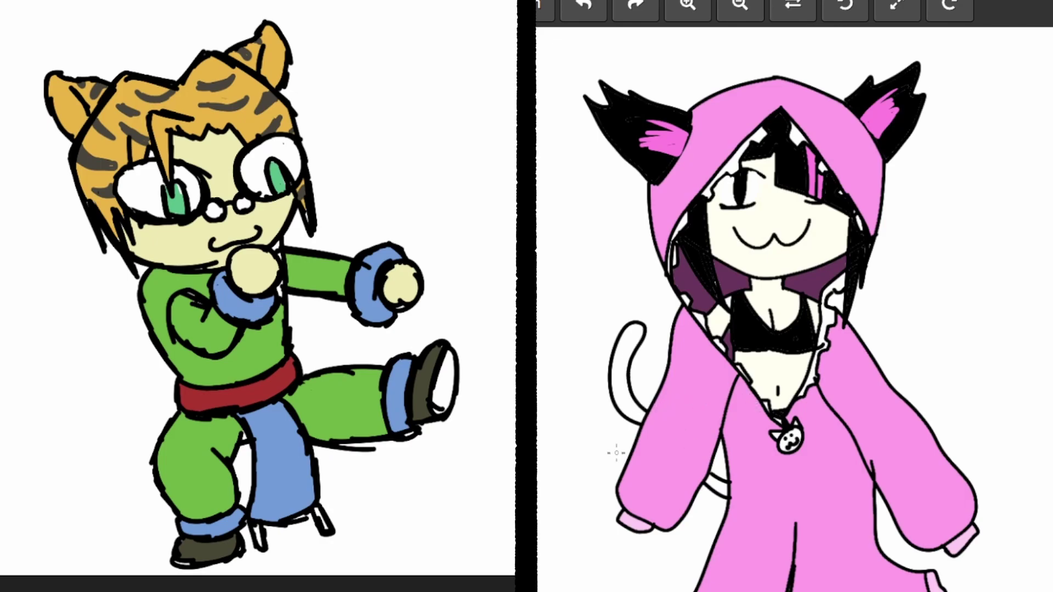
{"action": "left_click", "coordinate": [620, 372]}
{"action": "left_click", "coordinate": [716, 482]}
Draw two large oval eyes with black slit pupils in the blank space above and beside the fighter's head
{"action": "left_click_drag", "start_coordinate": [961, 303], "coordinate": [987, 347]}
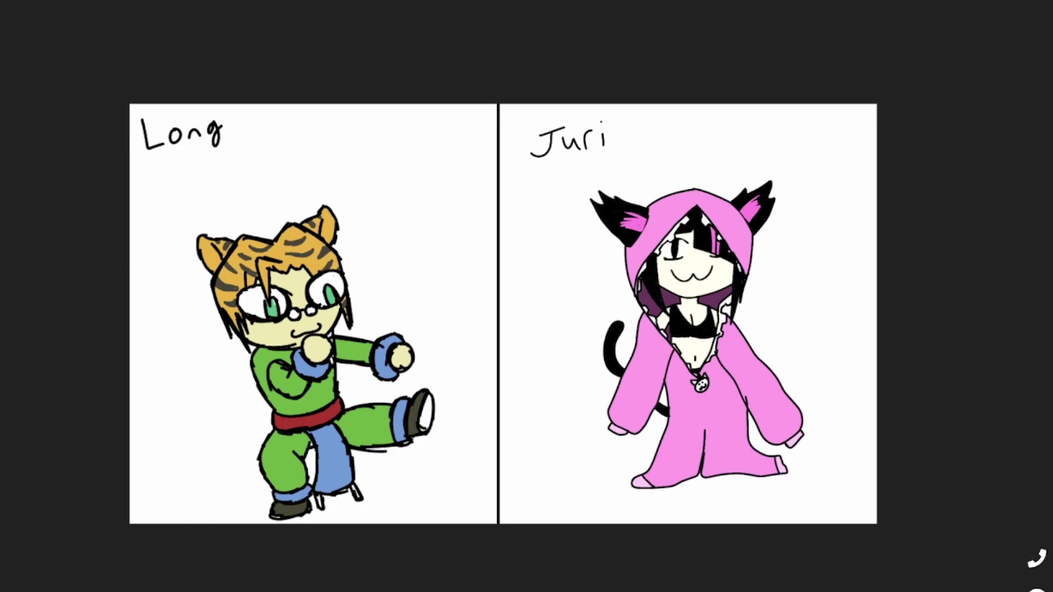
{"action": "mouse_move", "coordinate": [382, 211]}
{"action": "left_mouse_down"}
{"action": "mouse_move", "coordinate": [459, 193]}
{"action": "mouse_move", "coordinate": [387, 257]}
{"action": "mouse_move", "coordinate": [405, 204]}
{"action": "left_mouse_up"}
{"action": "mouse_move", "coordinate": [447, 253]}
{"action": "left_mouse_down"}
{"action": "mouse_move", "coordinate": [430, 208]}
{"action": "mouse_move", "coordinate": [445, 255]}
{"action": "left_mouse_up"}
{"action": "mouse_move", "coordinate": [441, 219]}
{"action": "left_mouse_down"}
{"action": "mouse_move", "coordinate": [447, 256]}
{"action": "mouse_move", "coordinate": [441, 224]}
{"action": "left_mouse_up"}
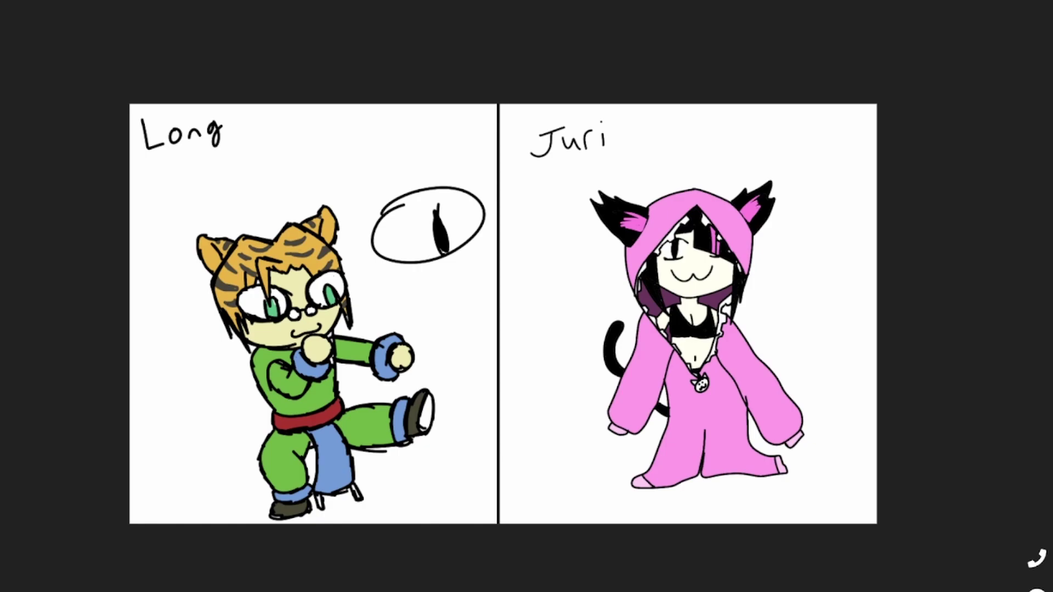
{"action": "mouse_move", "coordinate": [351, 131]}
{"action": "left_mouse_down"}
{"action": "mouse_move", "coordinate": [405, 162]}
{"action": "mouse_move", "coordinate": [406, 113]}
{"action": "mouse_move", "coordinate": [389, 158]}
{"action": "left_mouse_up"}
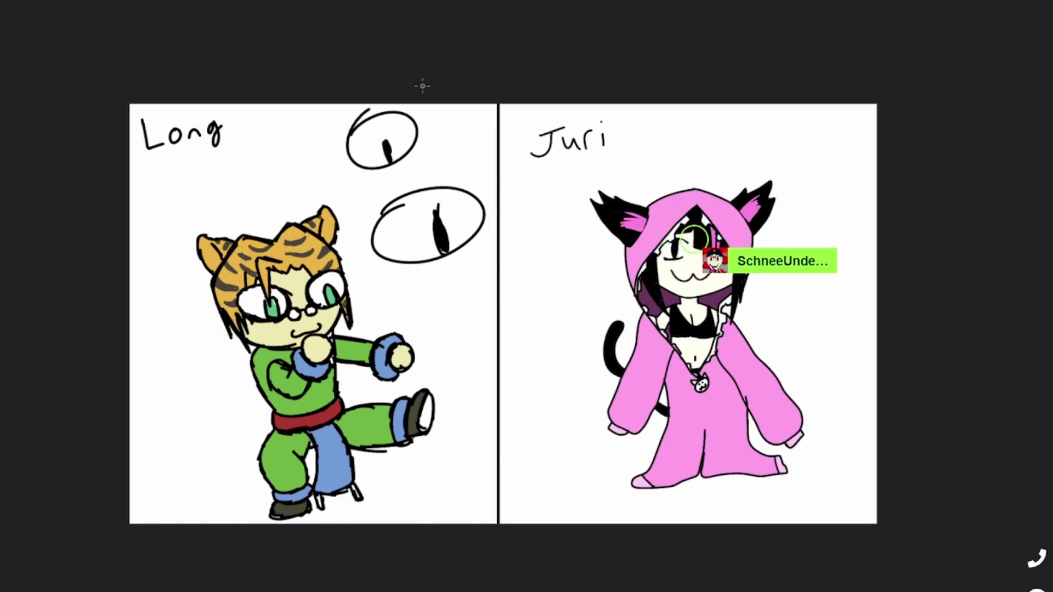